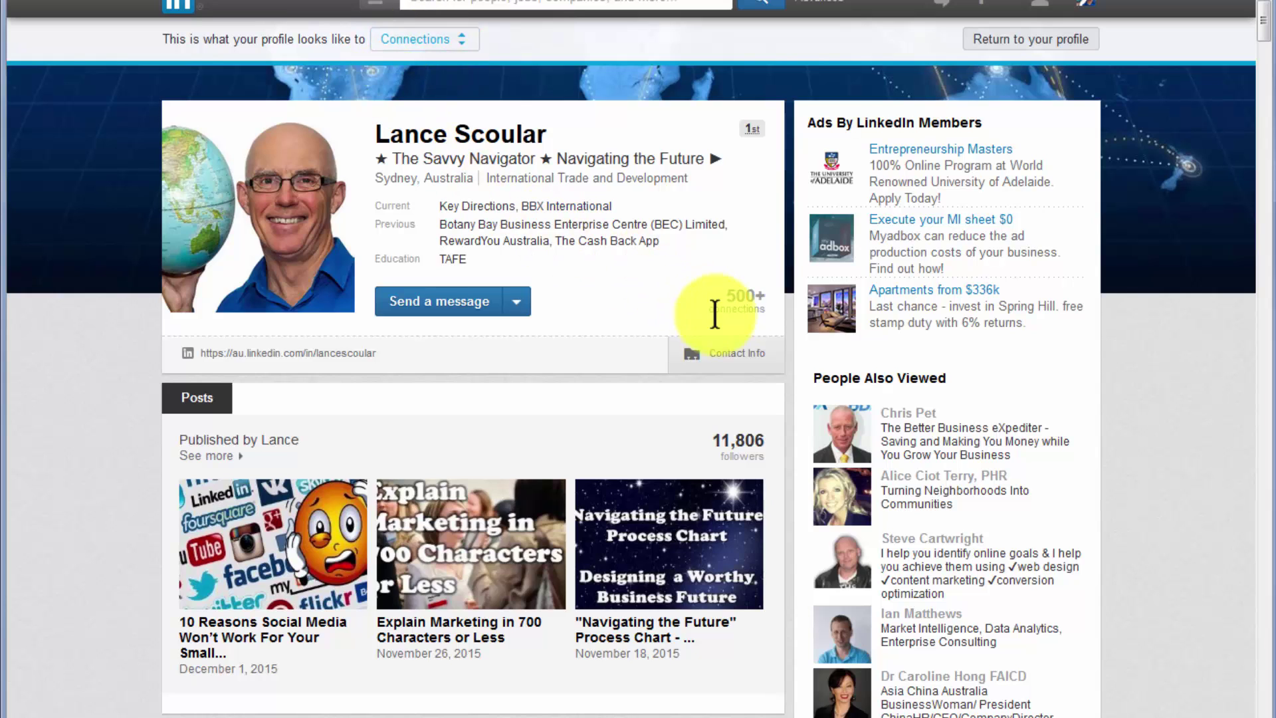
Step: Expand Contact Info on the connection-view preview to show email, phone, address and Twitter
click(748, 357)
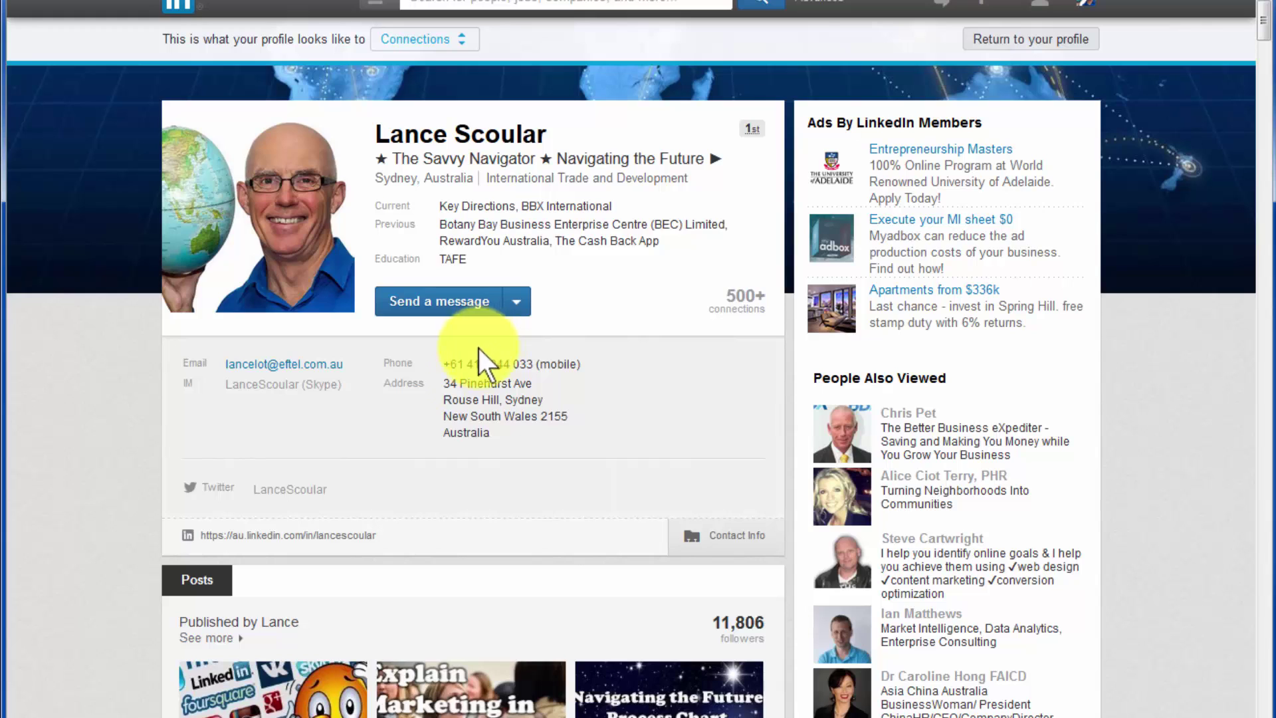
mouse_move(276, 23)
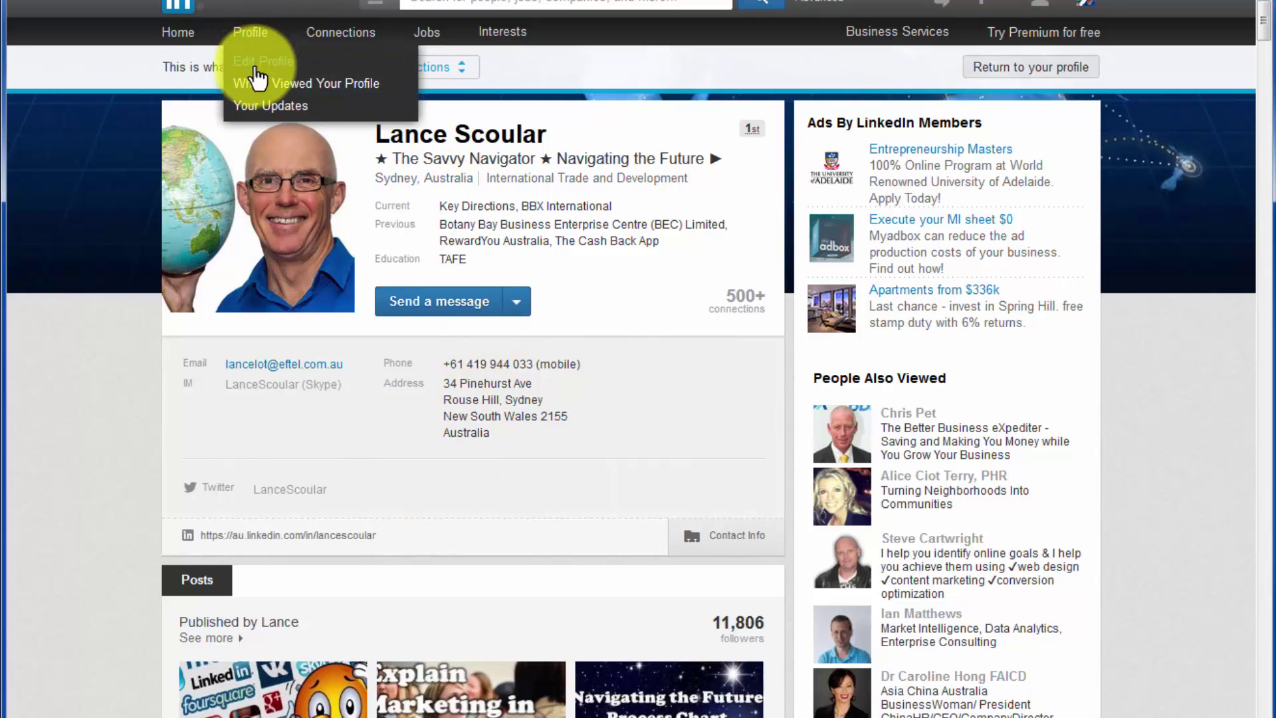
Step: Switch to the editable profile, expand Contact Info and open the Websites editor
click(279, 72)
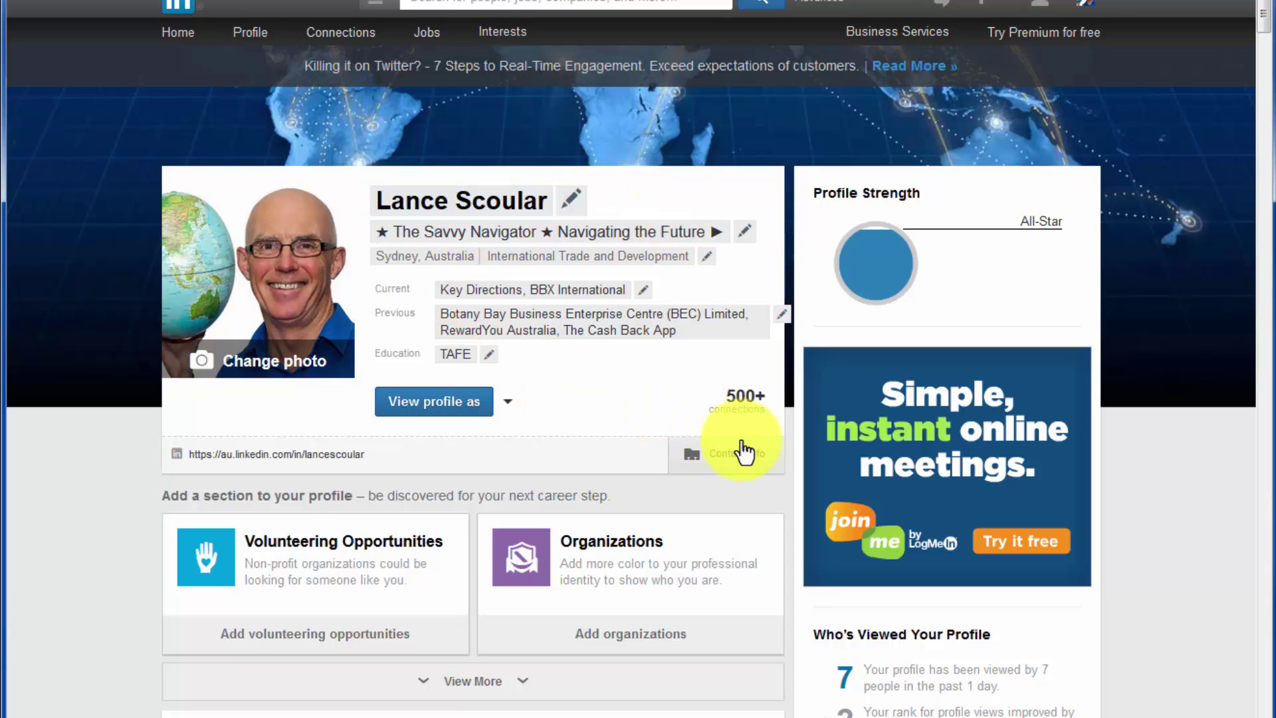
click(748, 465)
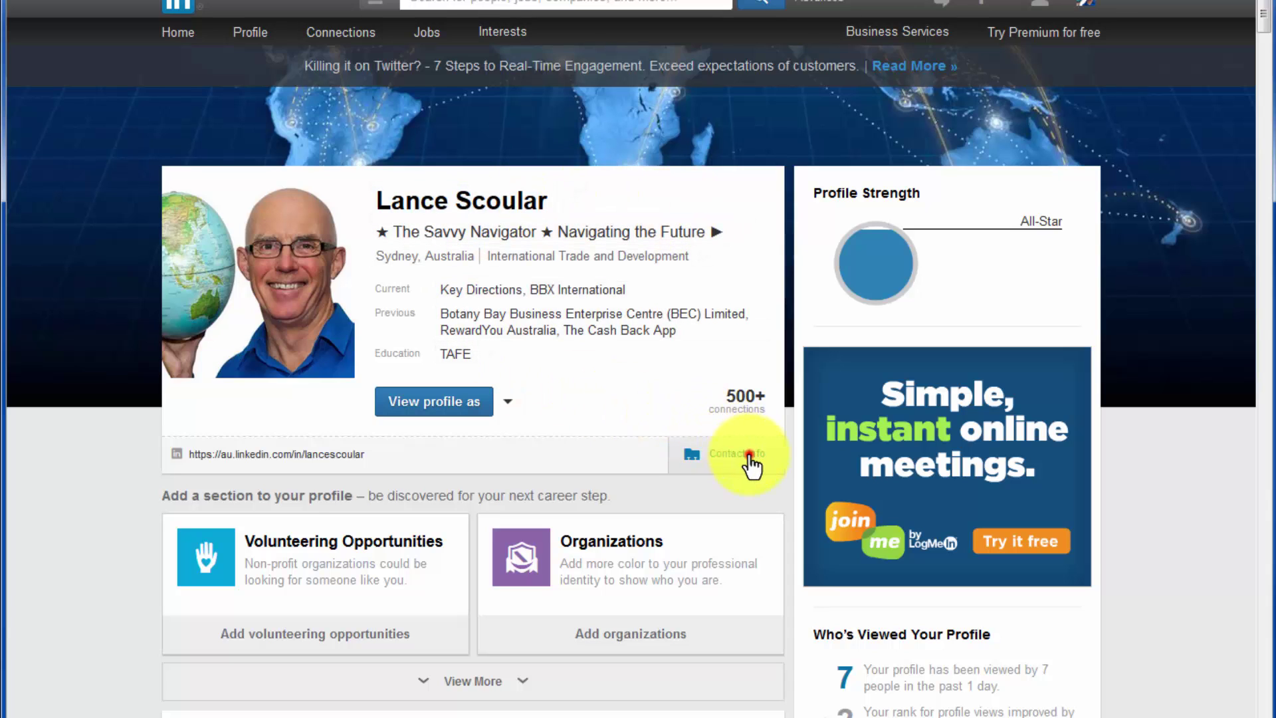
scroll(508, 633, down, 2)
scroll(358, 574, down, 2)
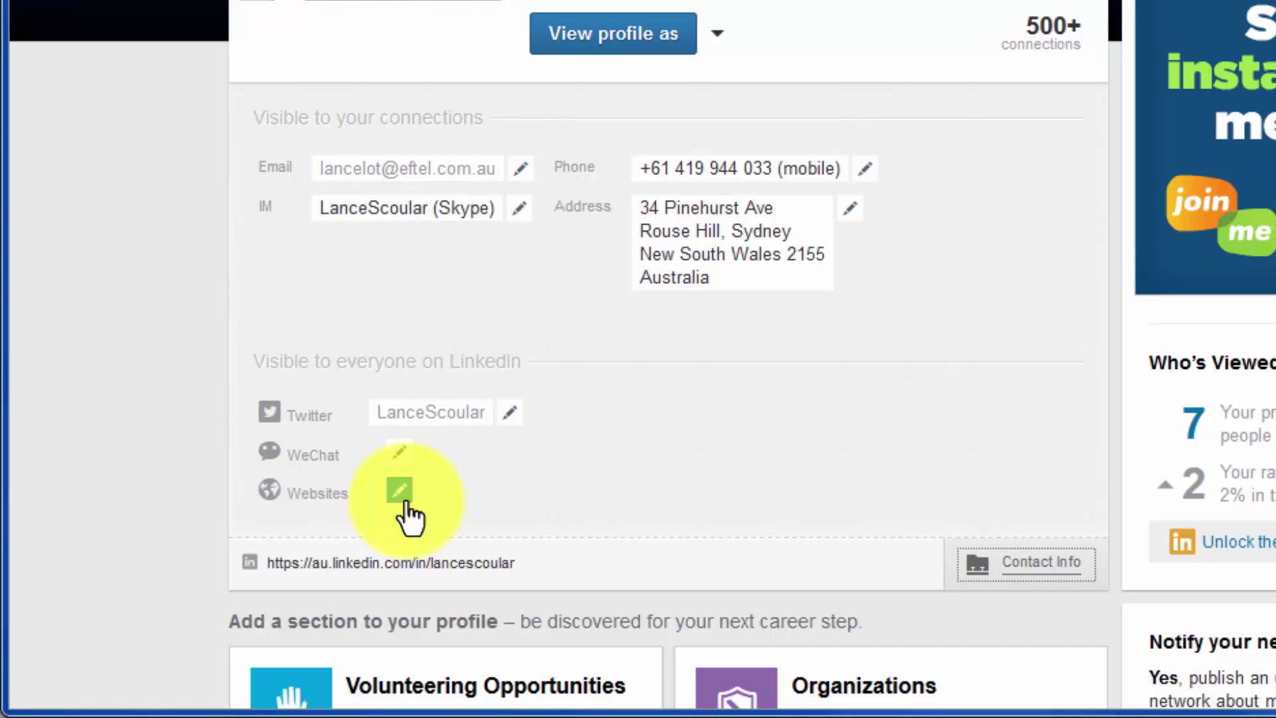
click(401, 495)
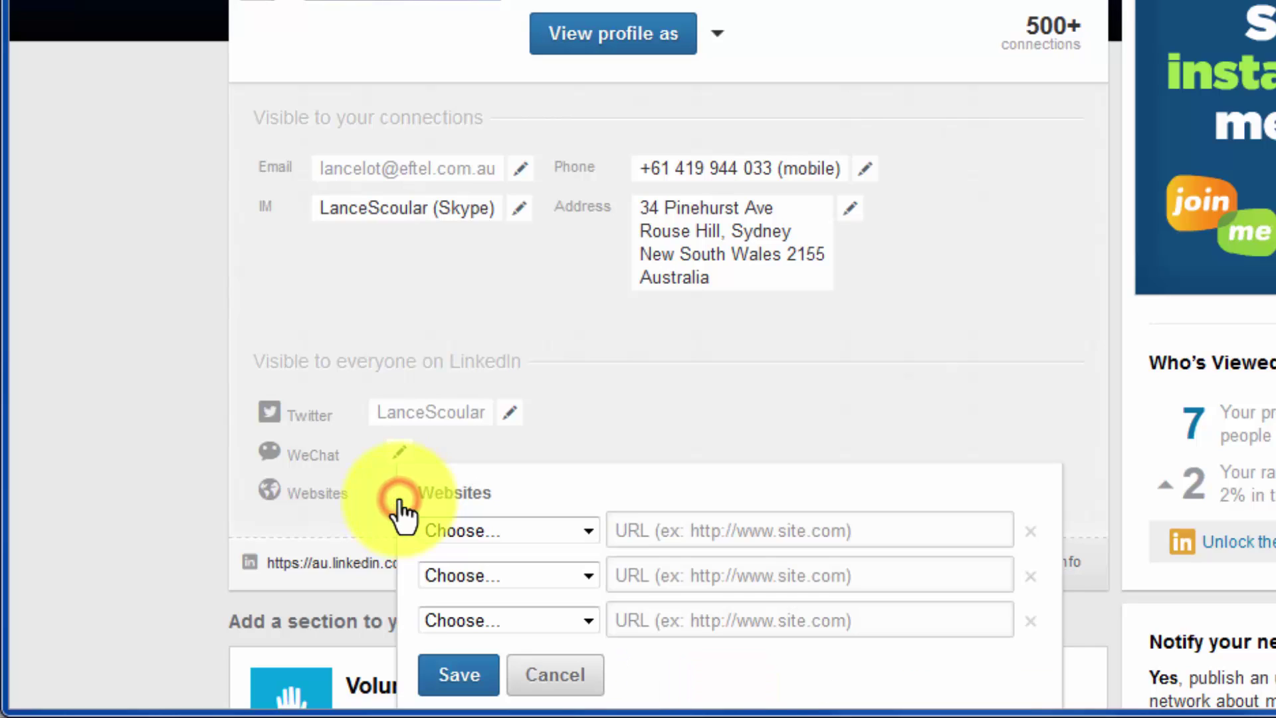
Step: Copy the Google+ profile URL from Word into the first website URL field
scroll(412, 405, down, 3)
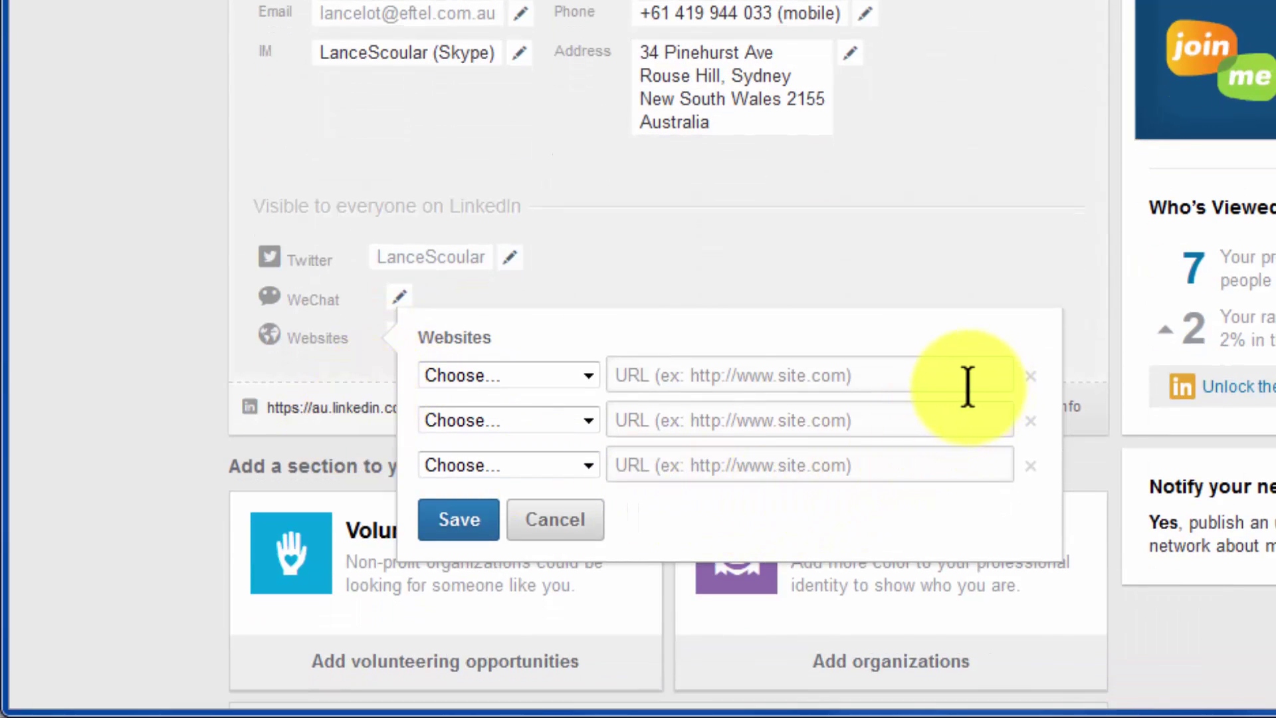
click(908, 379)
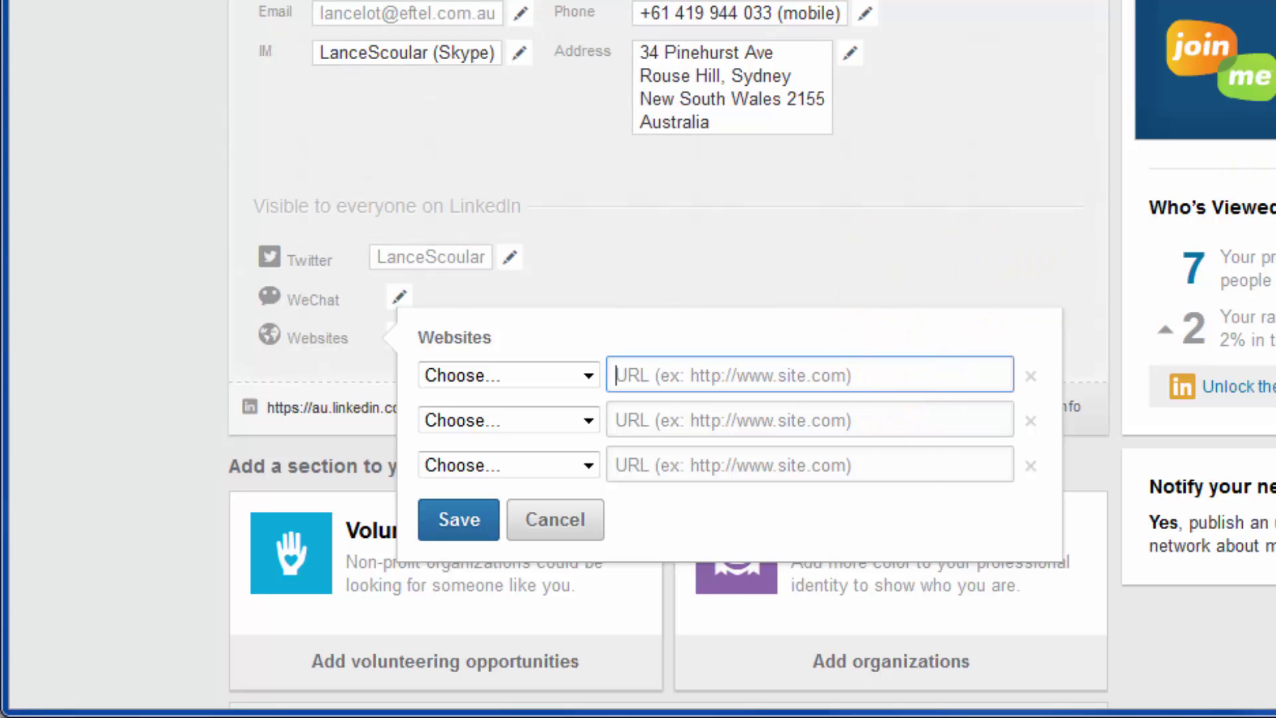
key(alt+Tab)
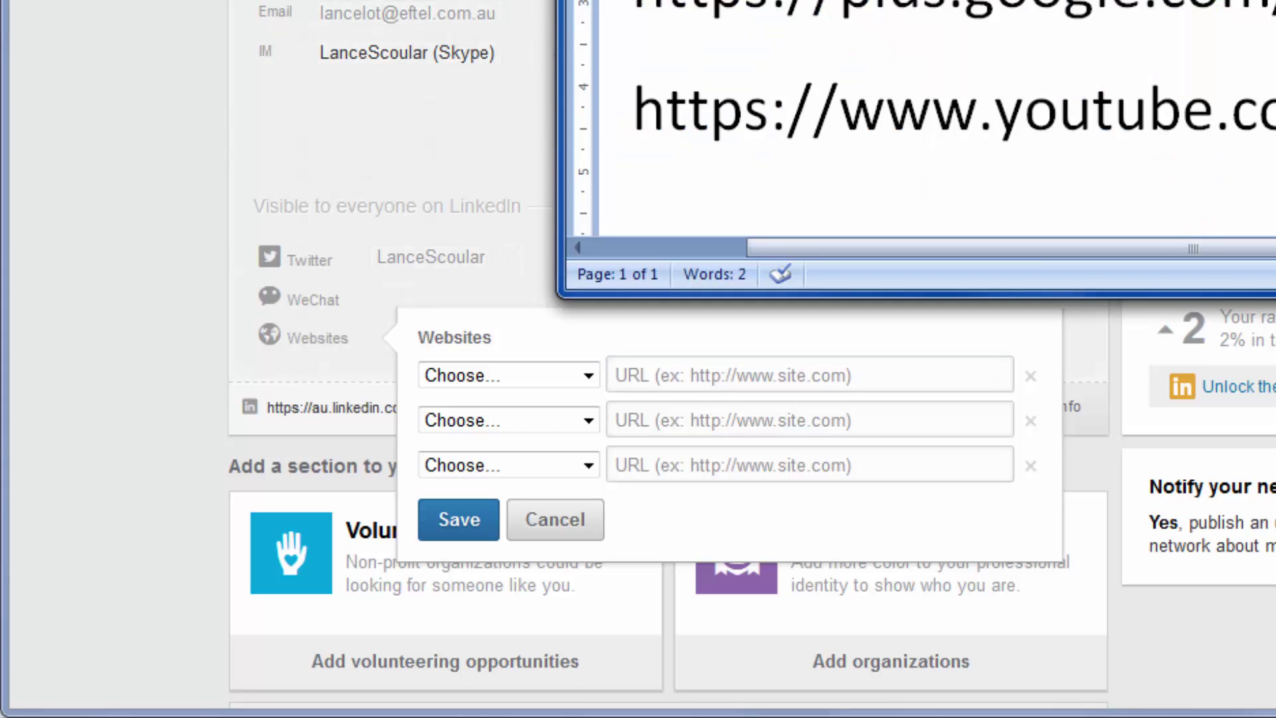
drag(864, 0, 686, 0)
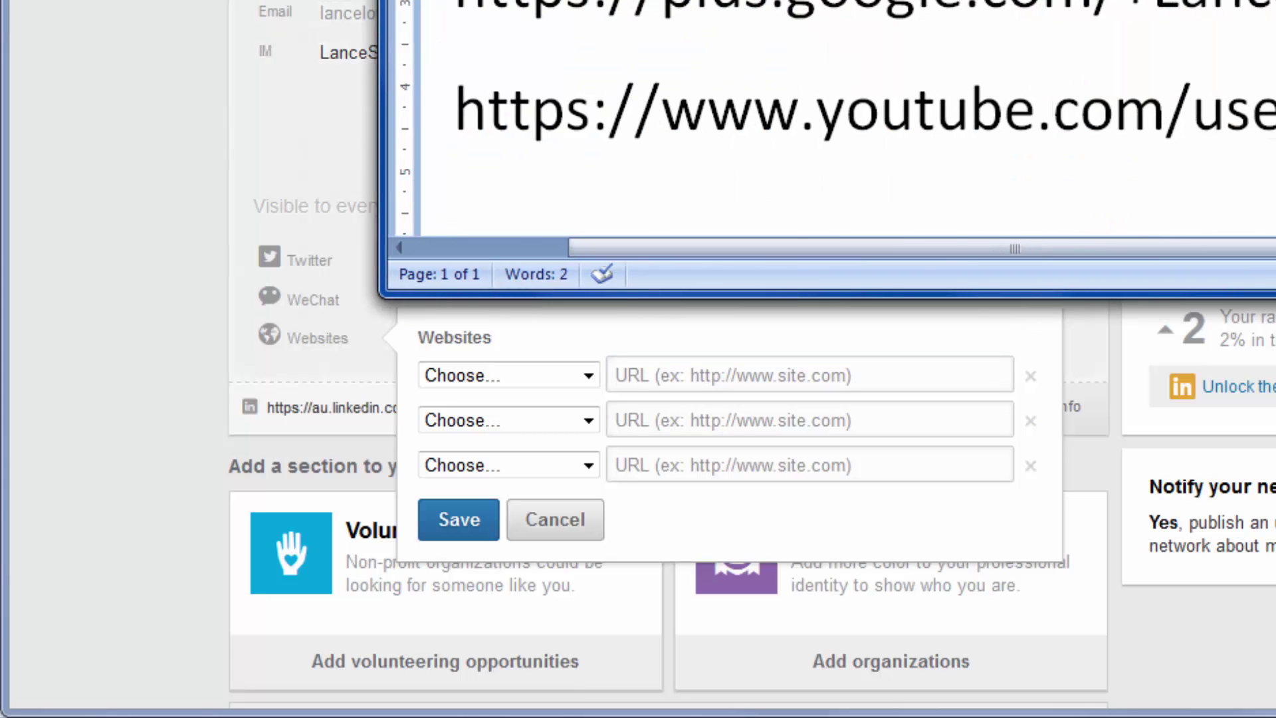
click(412, 7)
right_click(758, 21)
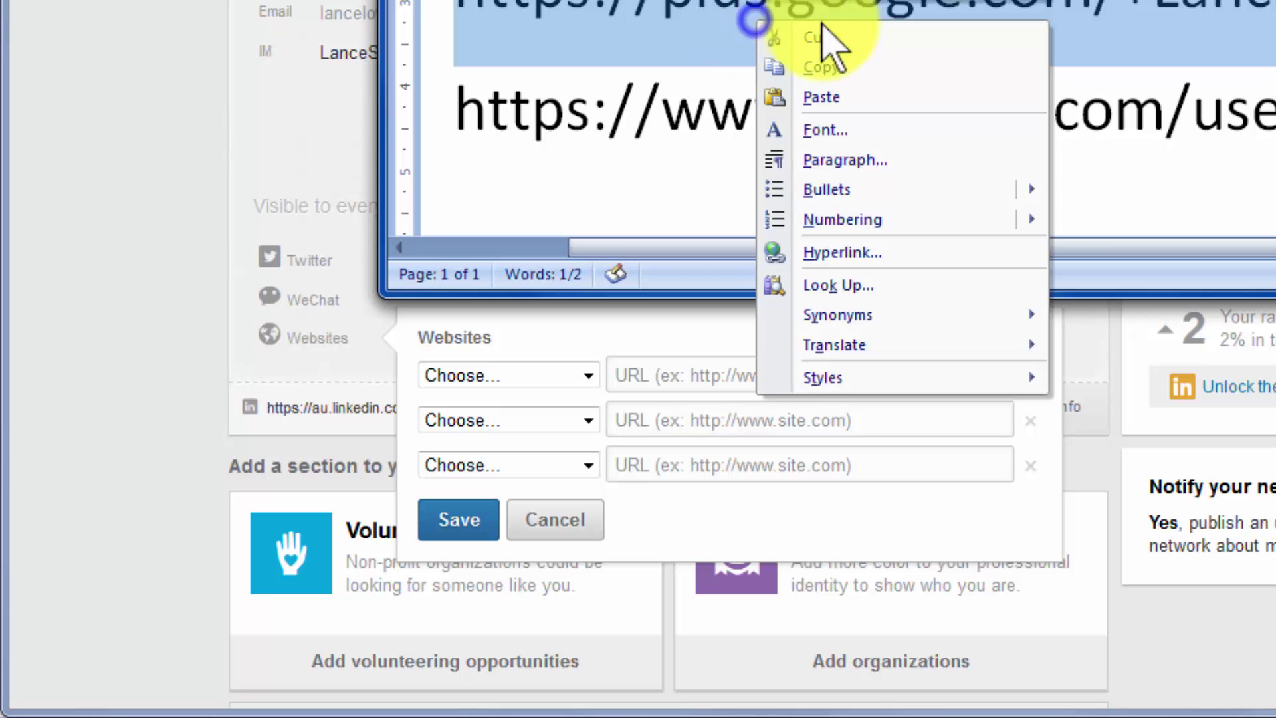
click(818, 65)
click(87, 198)
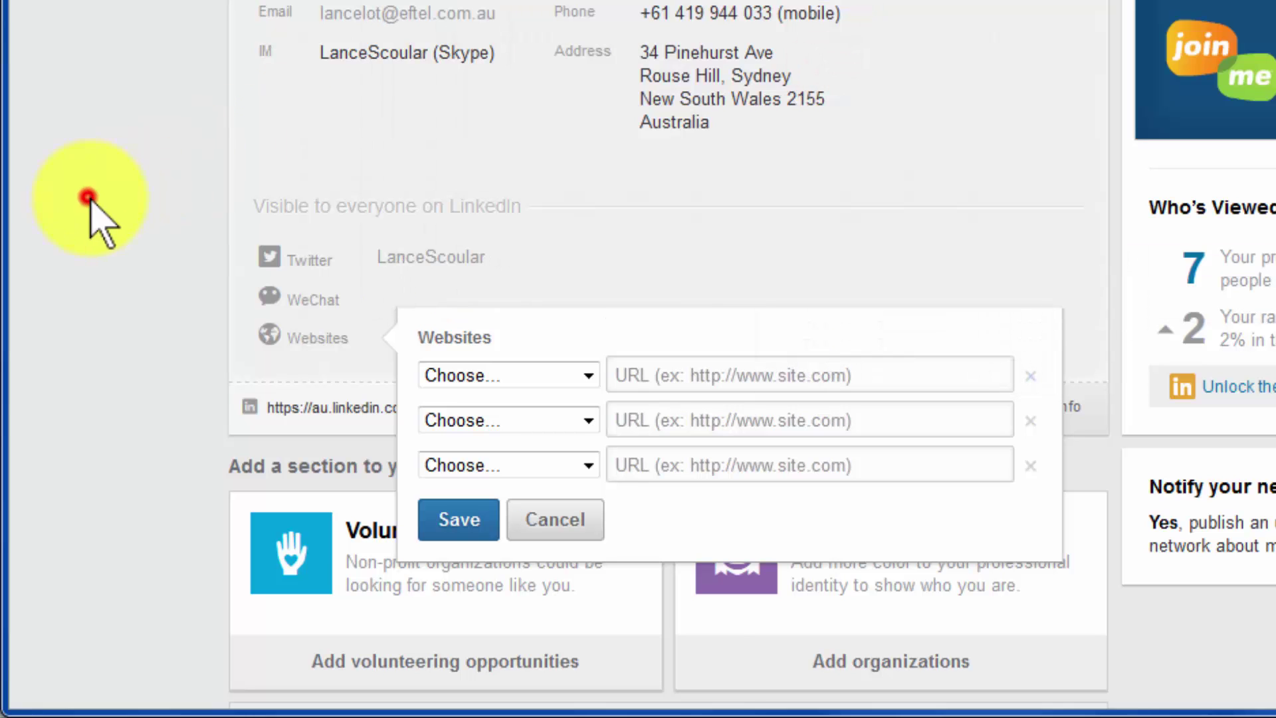
right_click(862, 372)
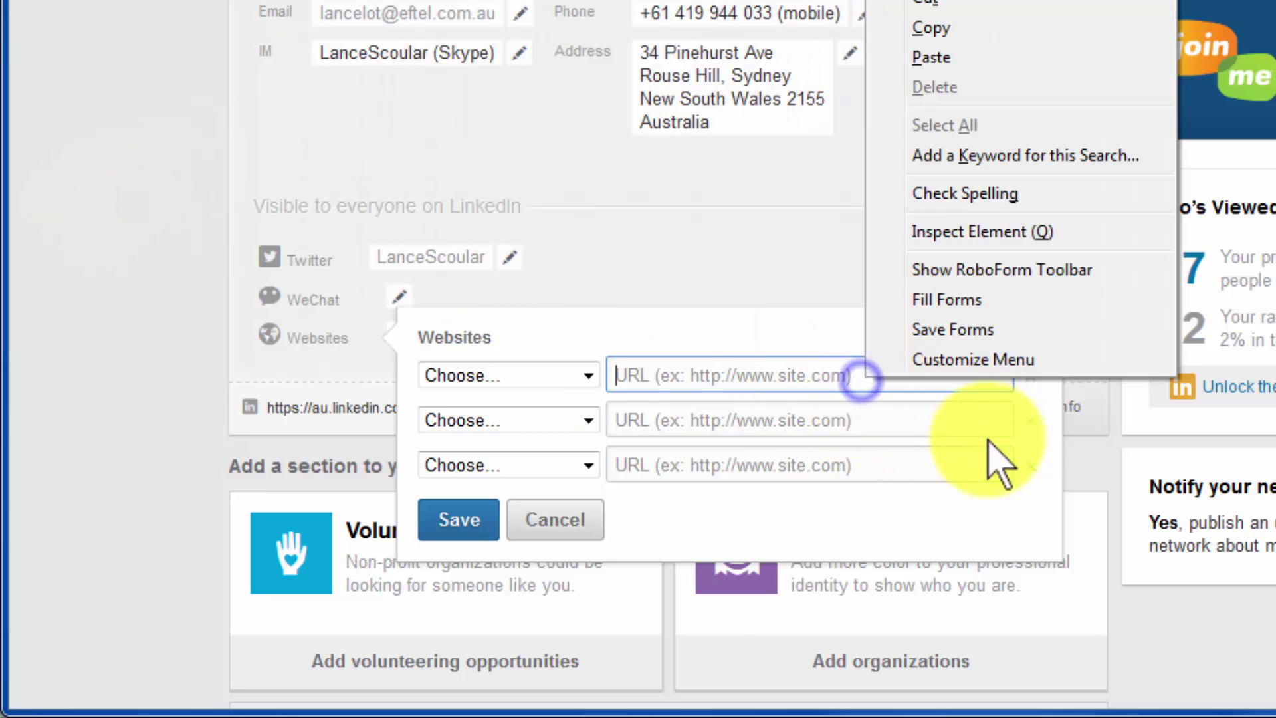
click(937, 57)
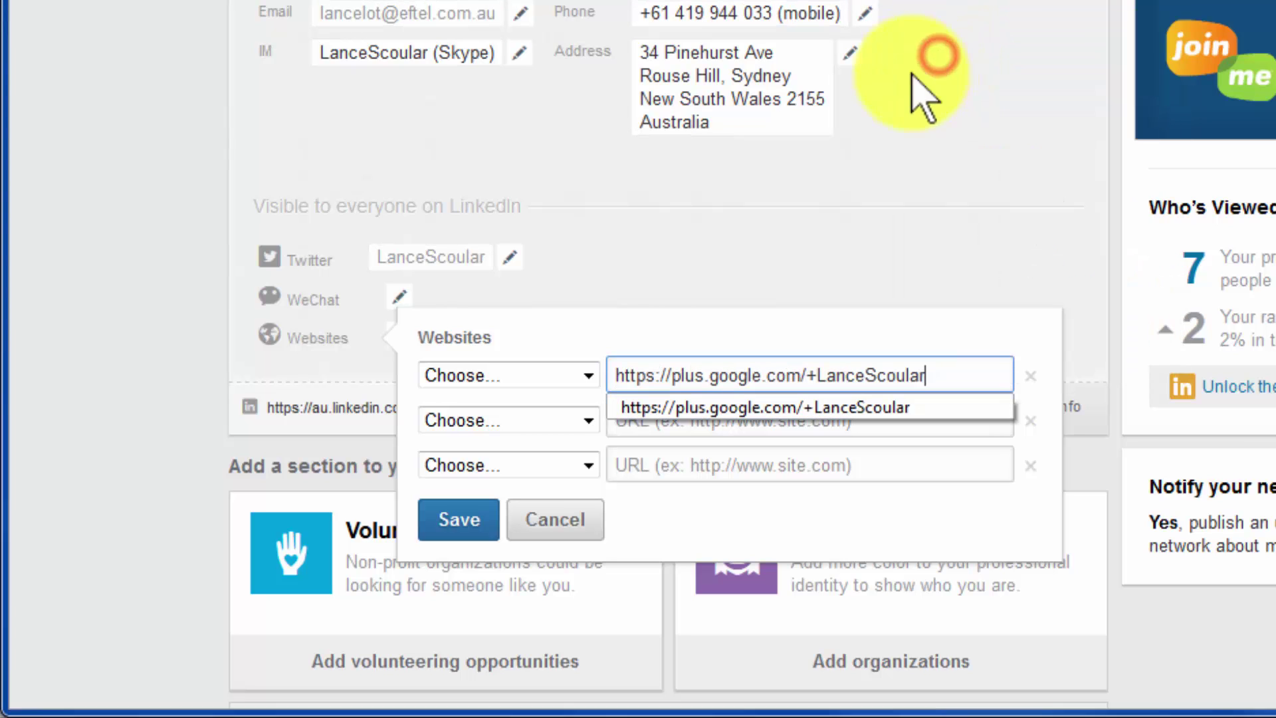
Step: Set the Google+ link's type to Personal Website and save it
click(950, 404)
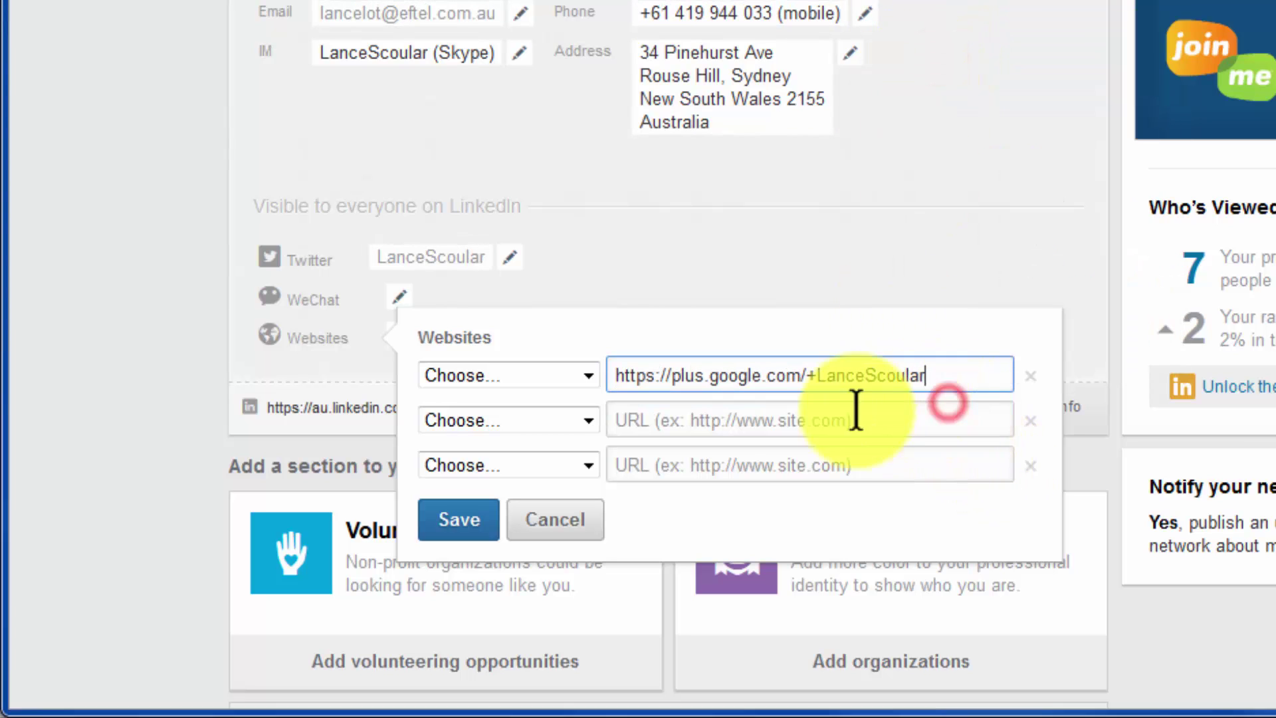
click(588, 376)
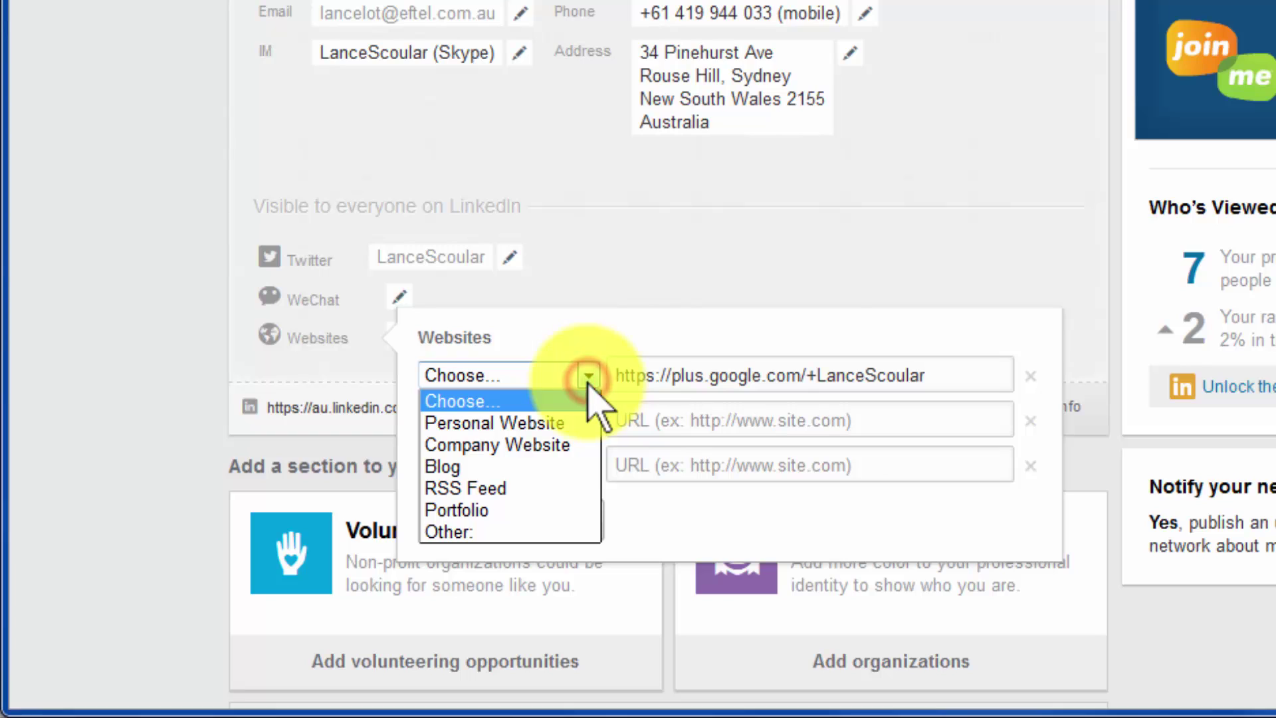
click(565, 422)
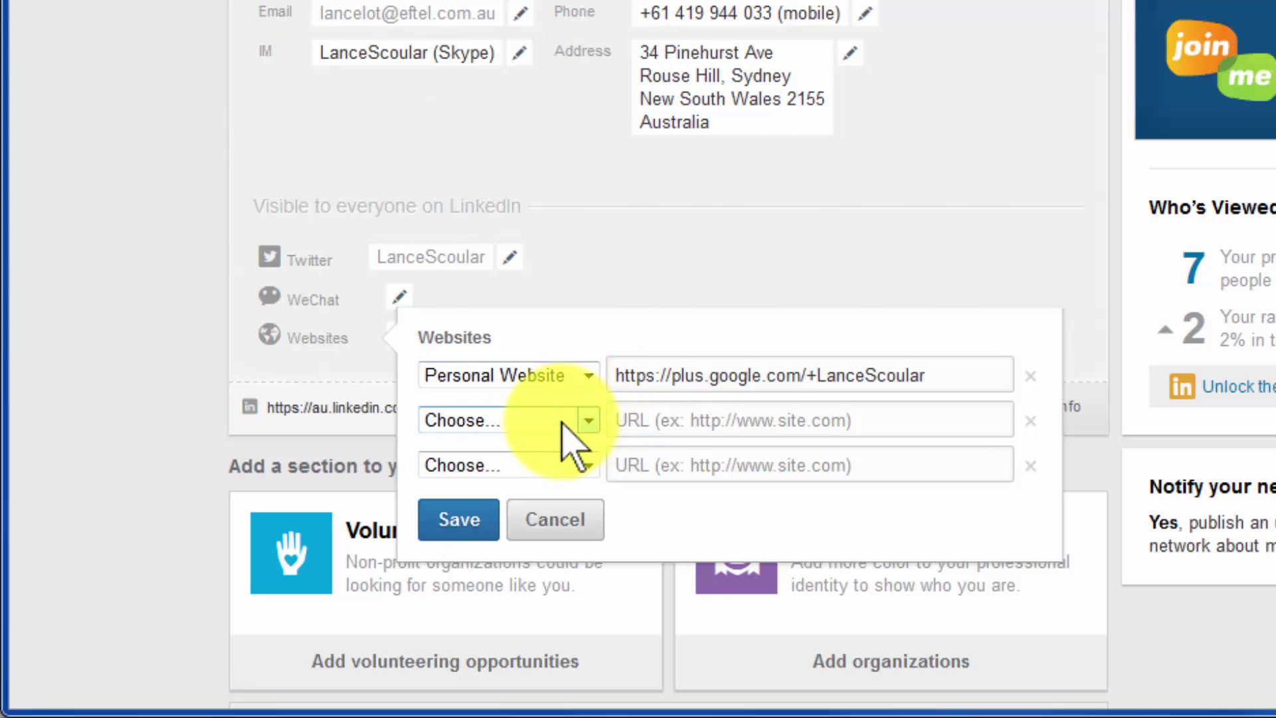
click(476, 531)
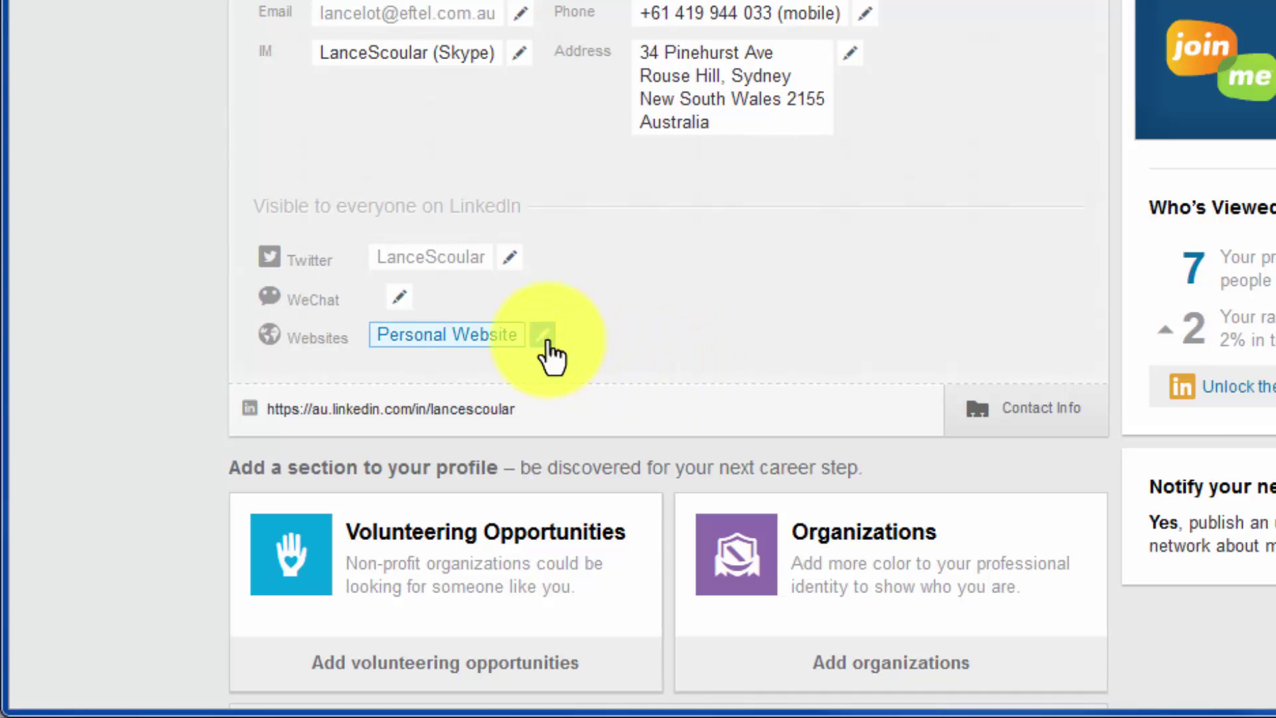
Step: Change the Google+ link's type to Company Website and save
click(543, 335)
click(731, 376)
click(703, 445)
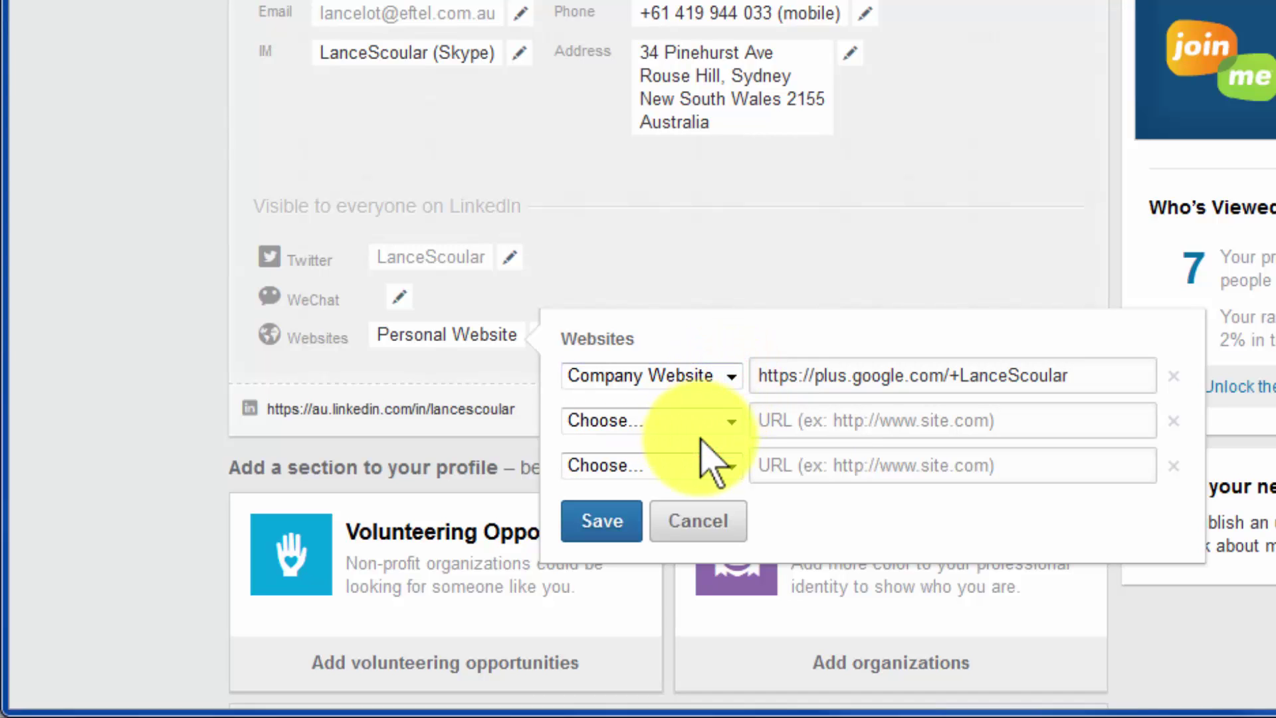
click(616, 528)
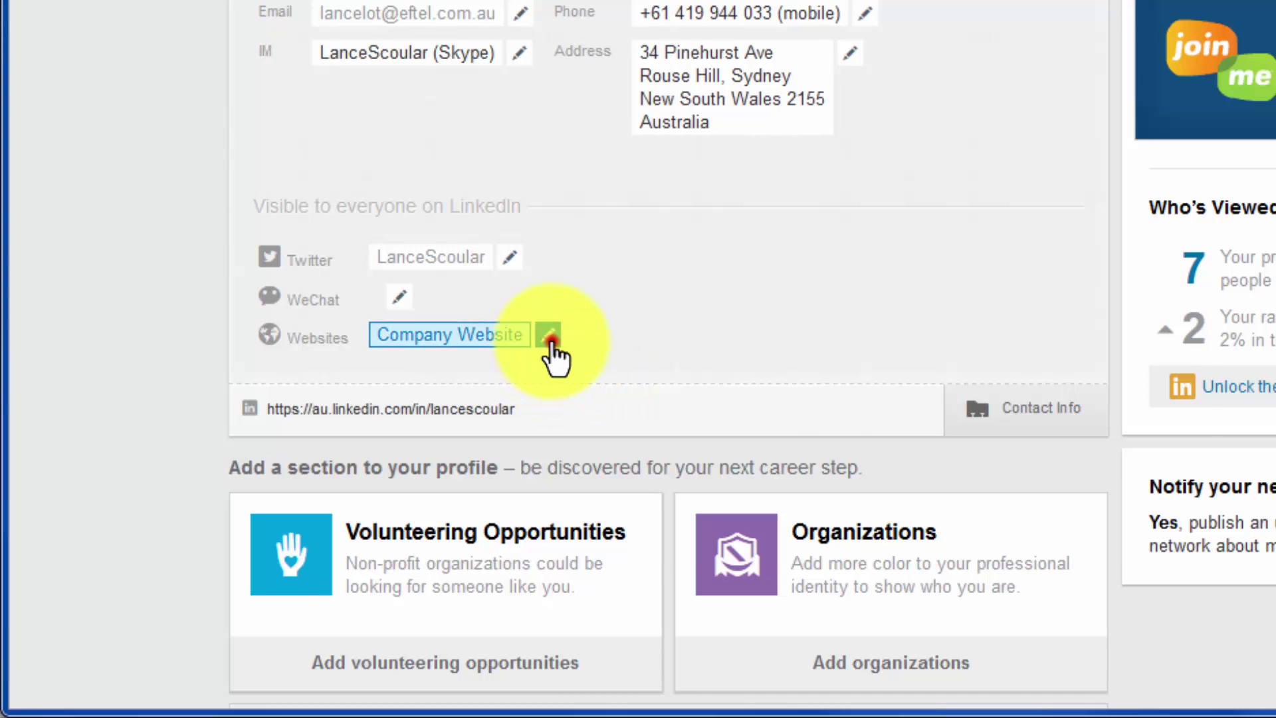
Step: Set the Google+ link to type Other with the suggested 'G+' custom title and save
click(548, 338)
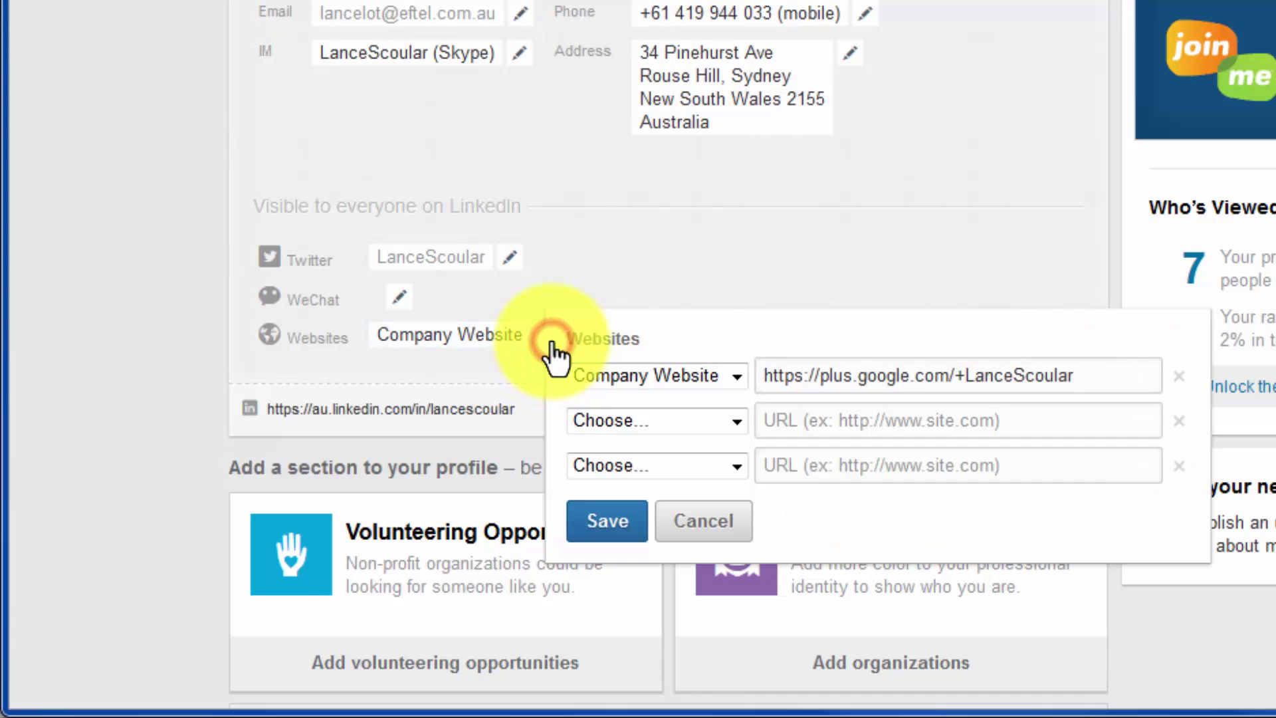
click(734, 377)
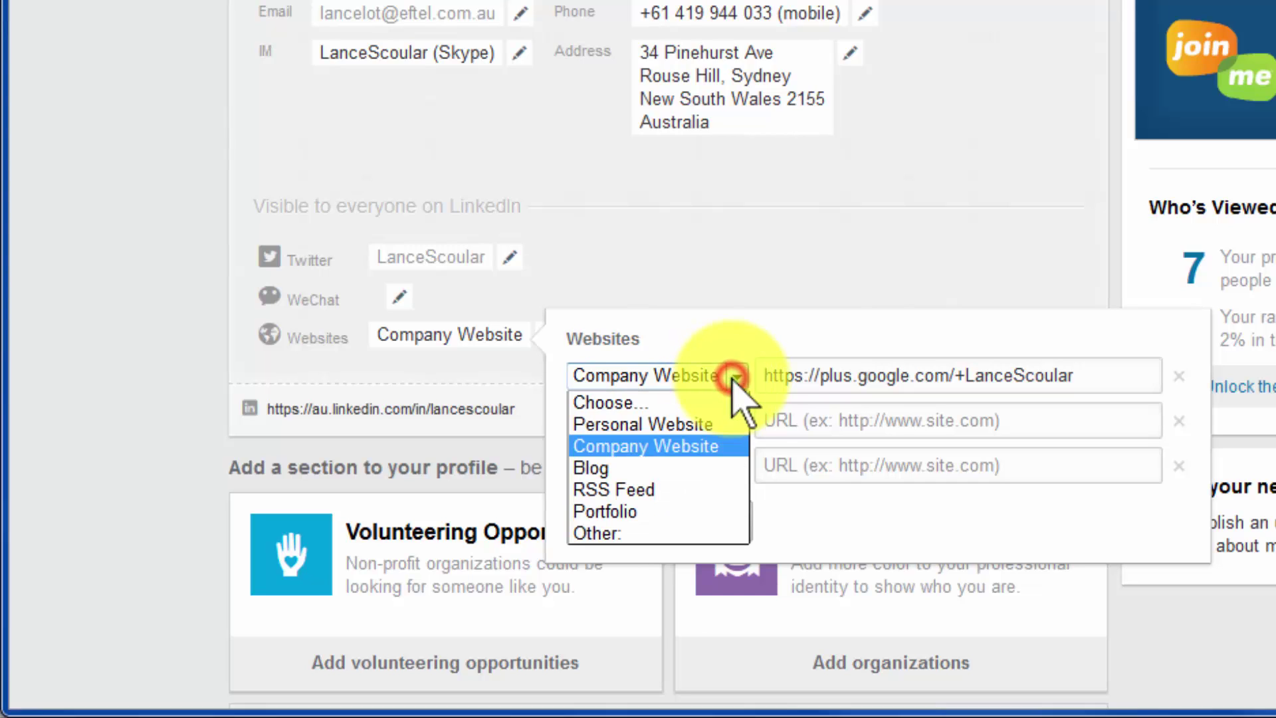
click(688, 535)
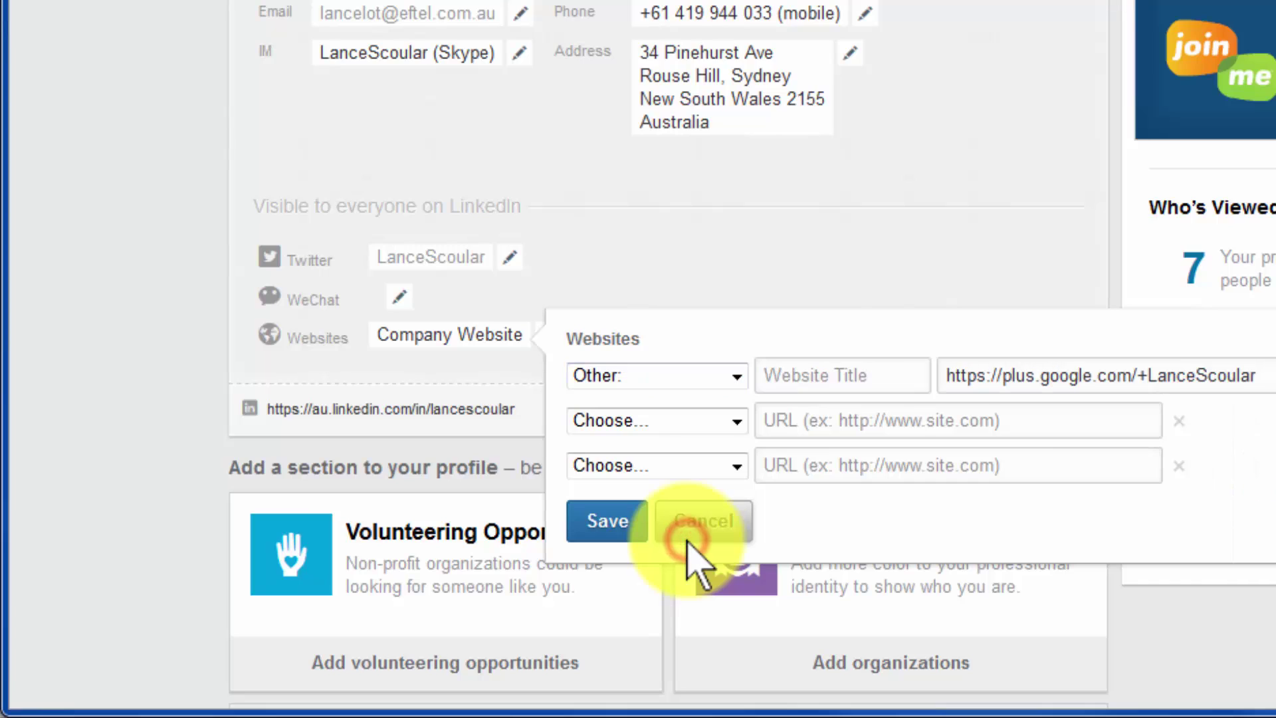
click(885, 378)
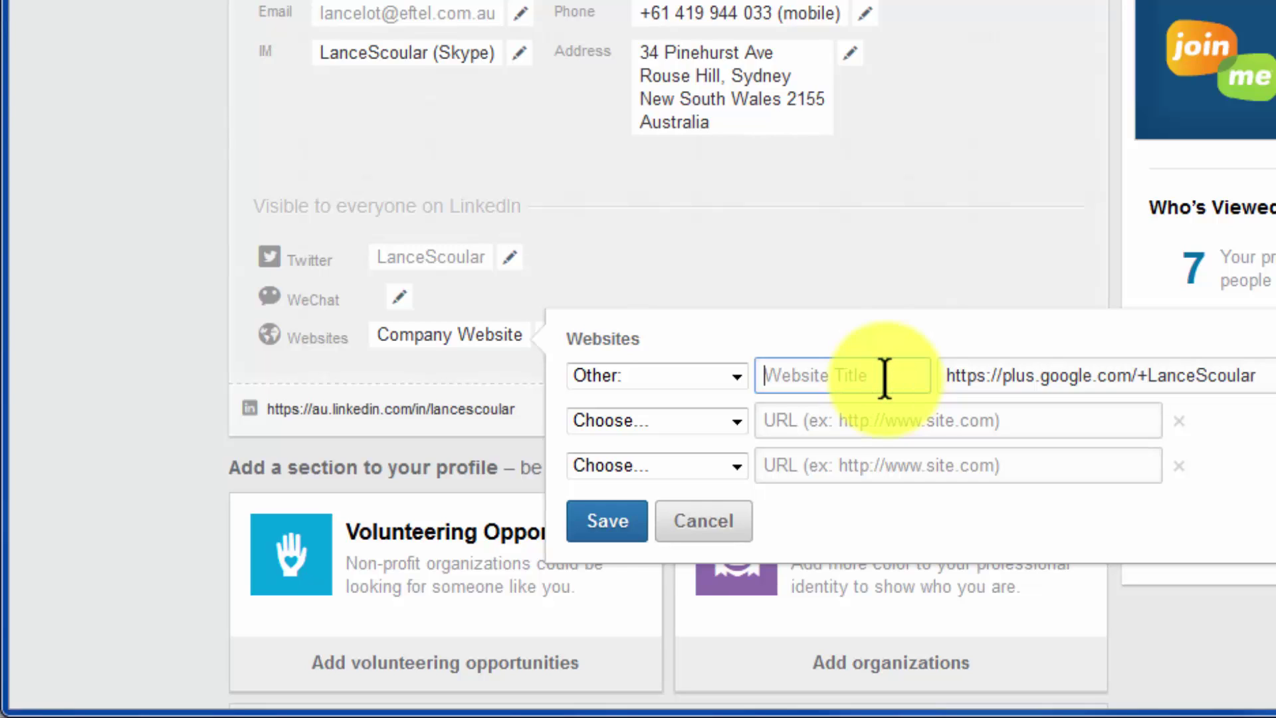
text(L)
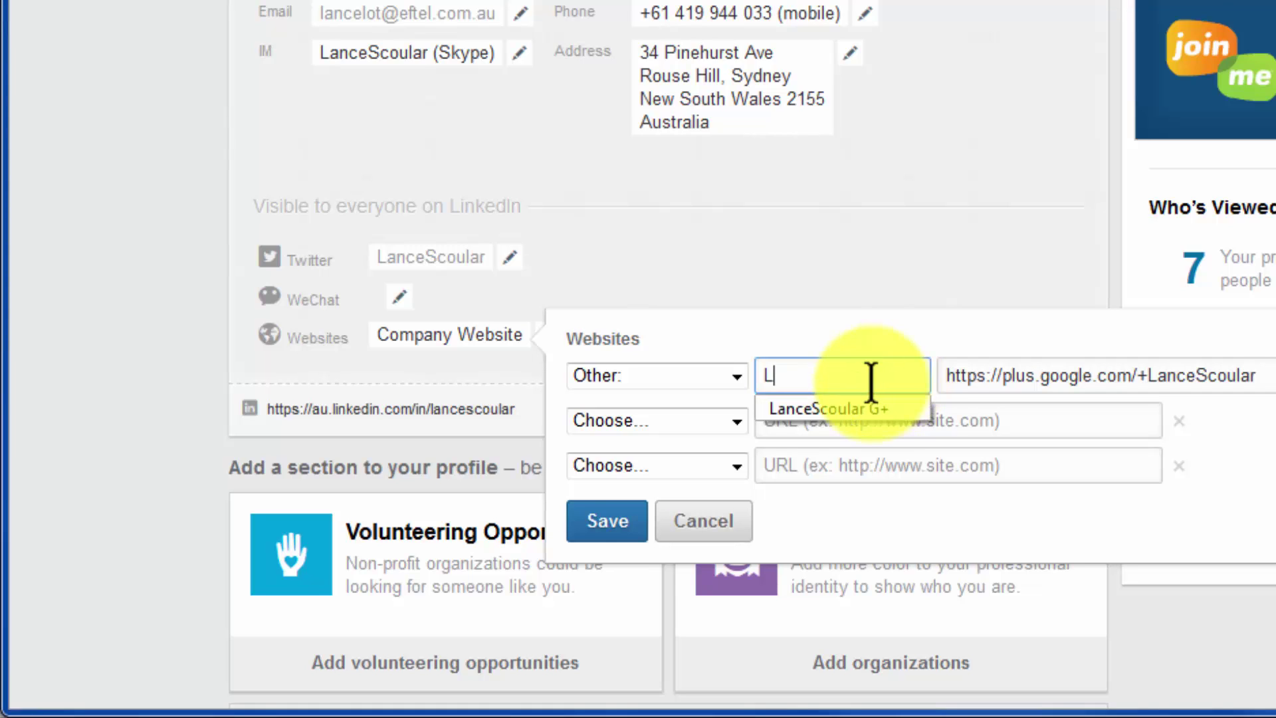
click(874, 410)
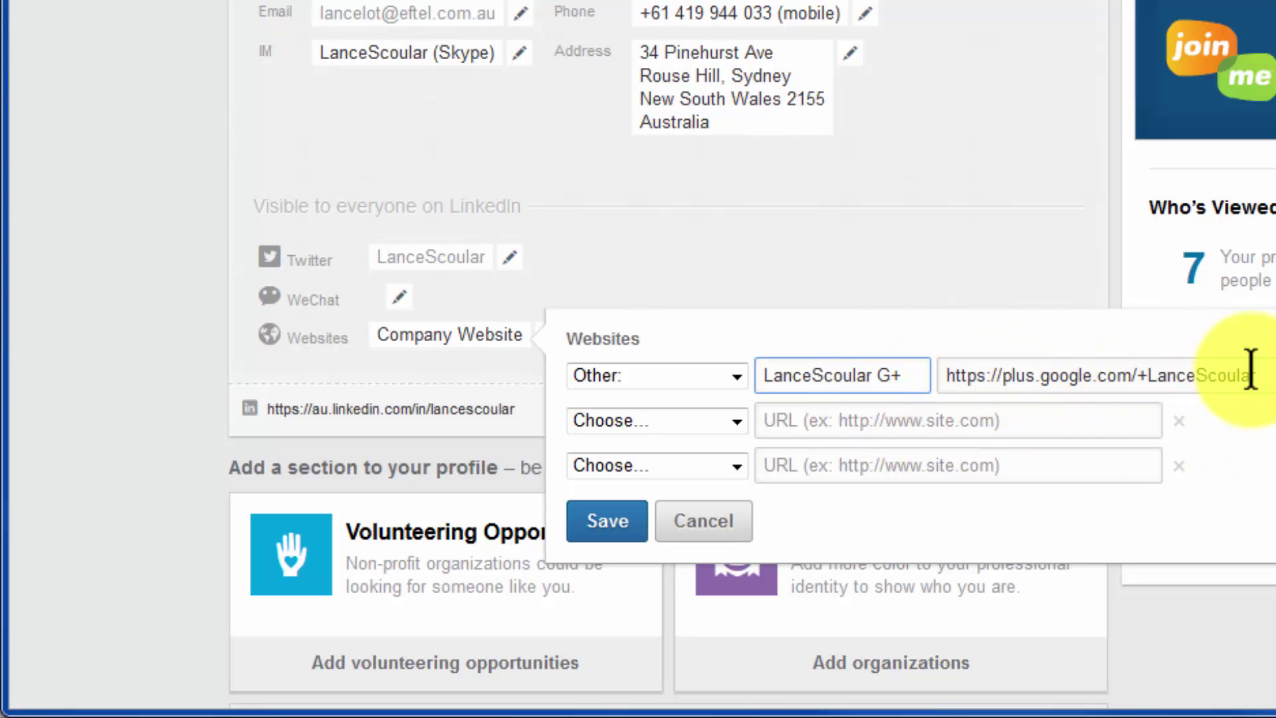
click(616, 525)
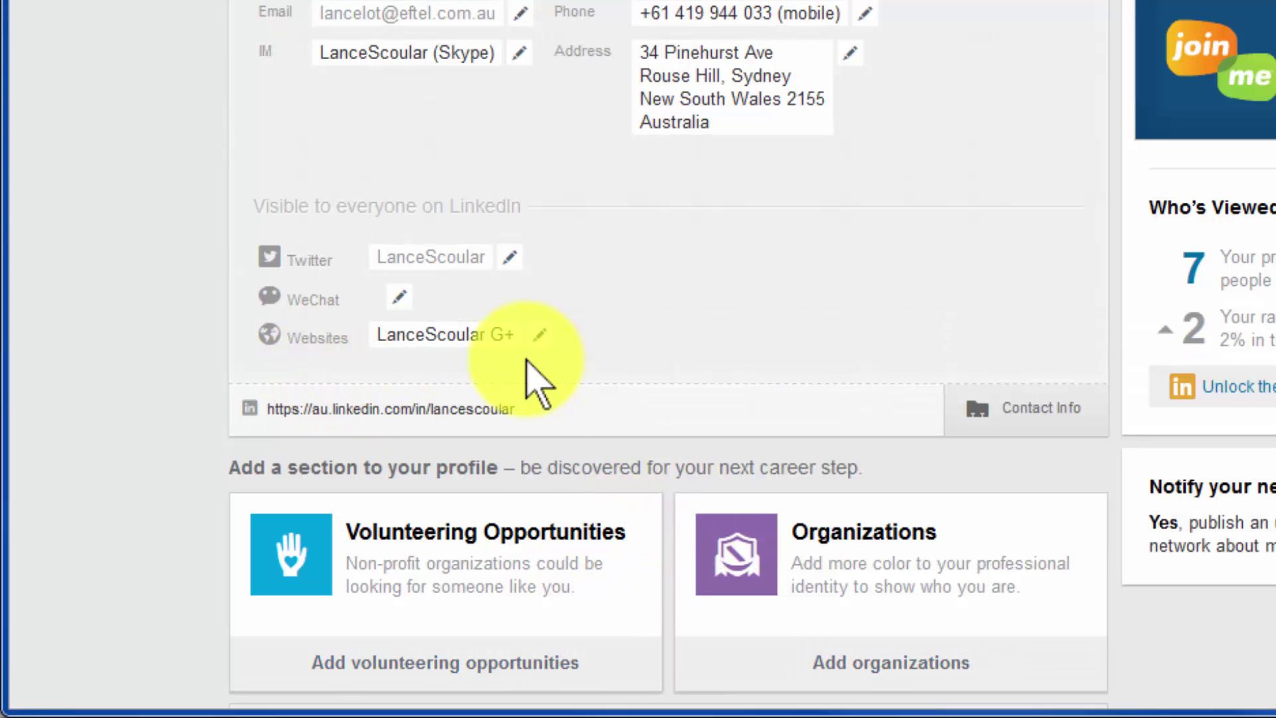
Step: Reopen Websites and paste the YouTube channel URL from Word into the second URL field
click(538, 336)
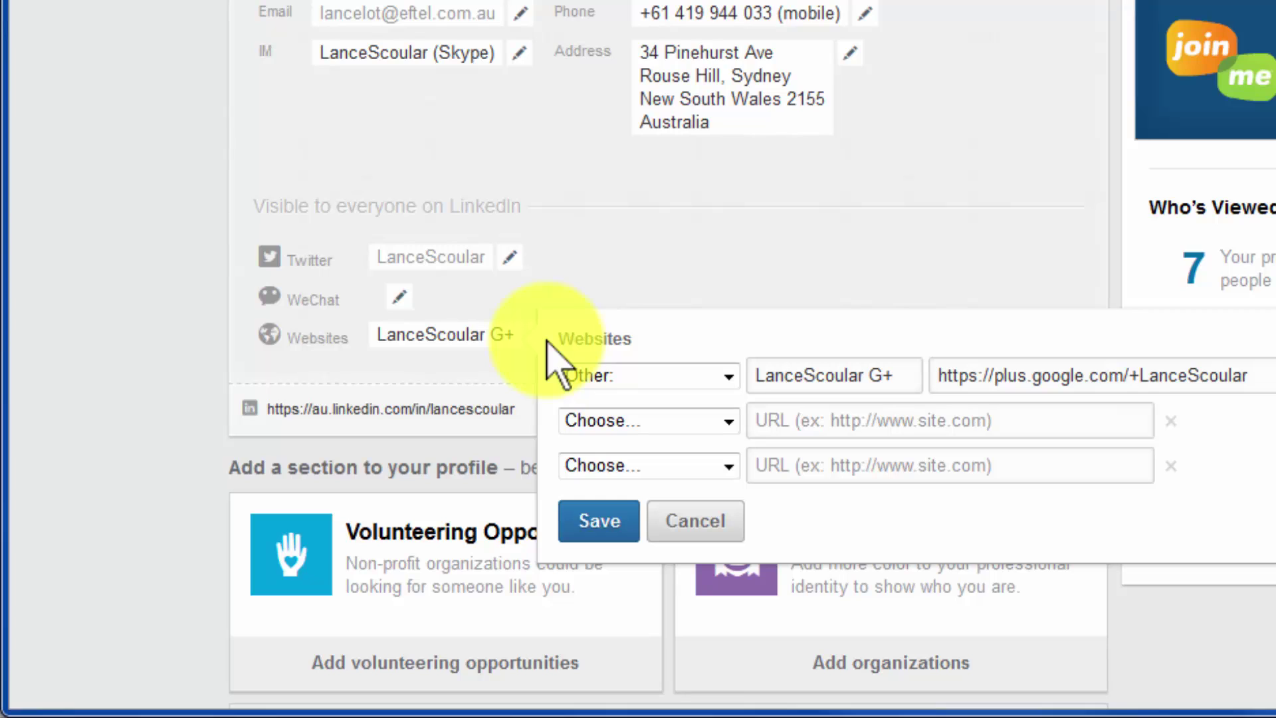
click(723, 426)
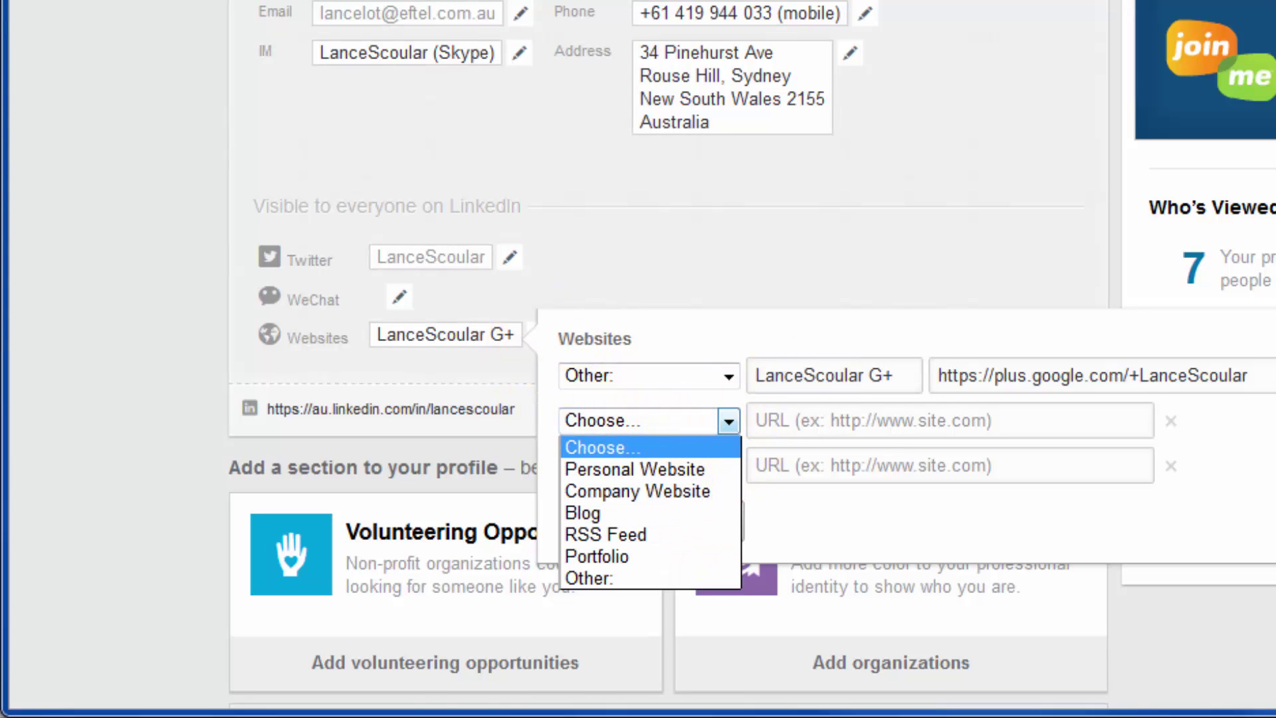
click(808, 714)
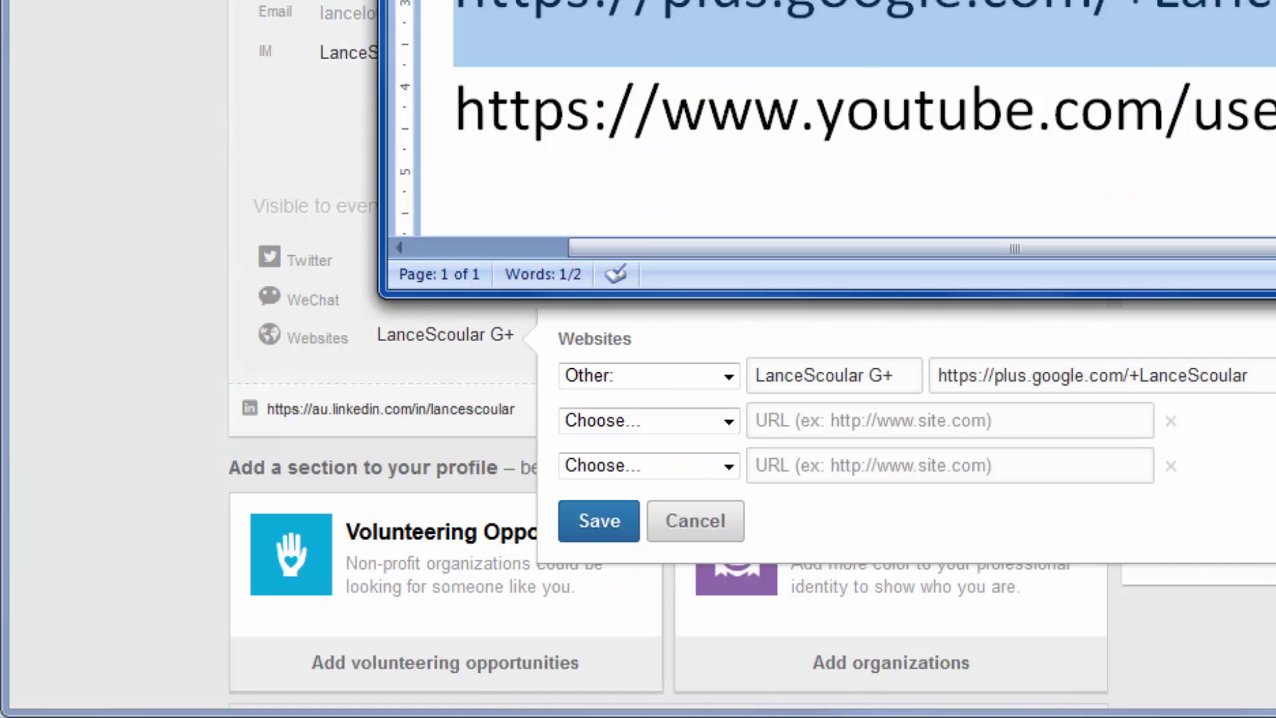
click(442, 106)
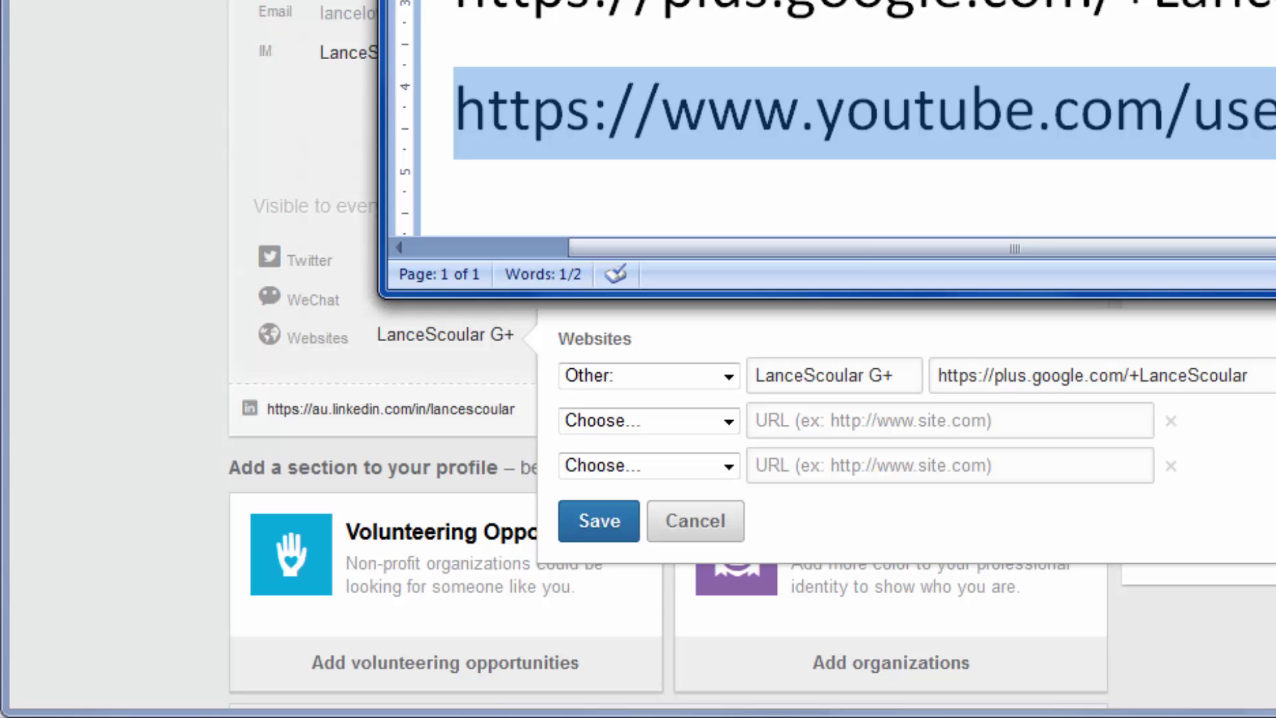
click(162, 174)
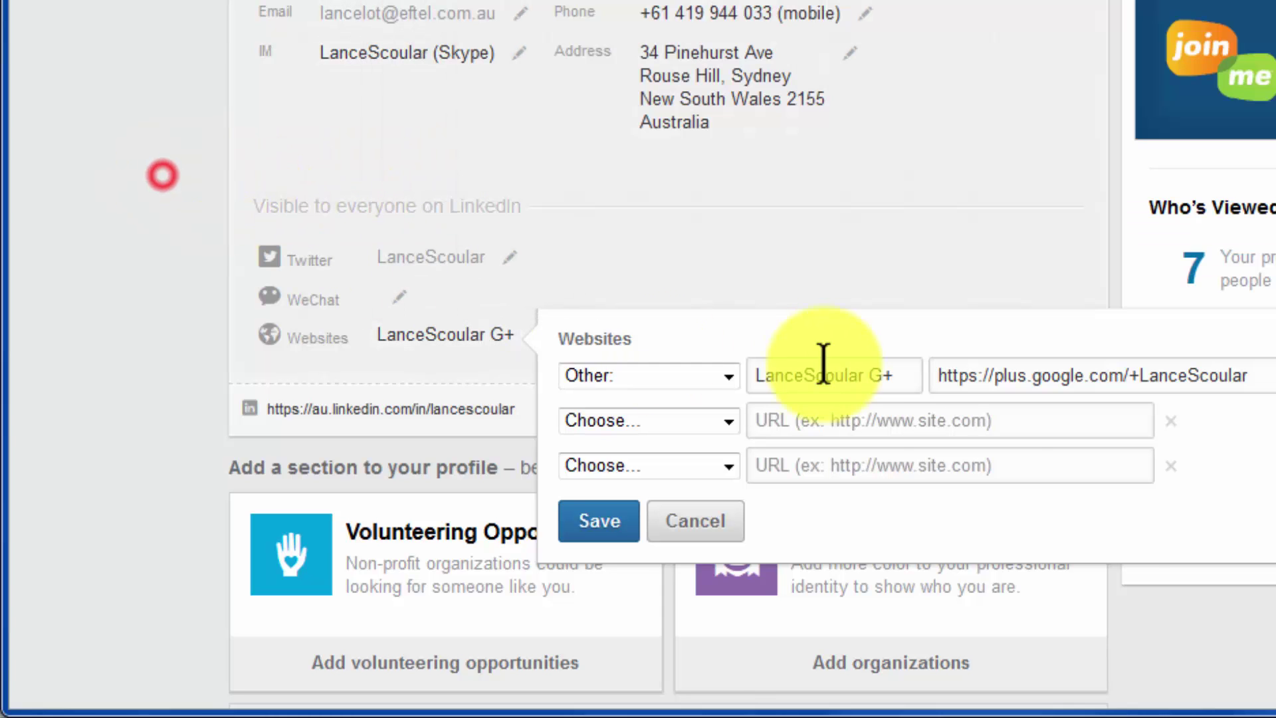
right_click(988, 421)
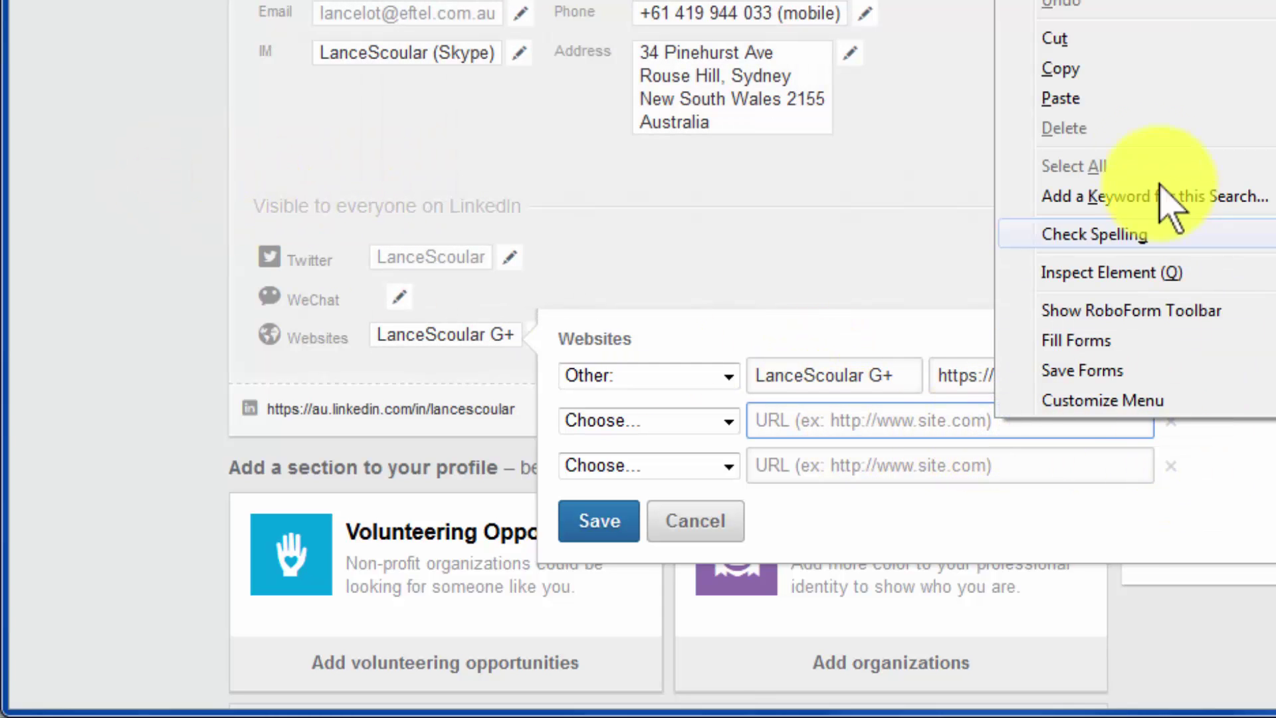
click(1067, 99)
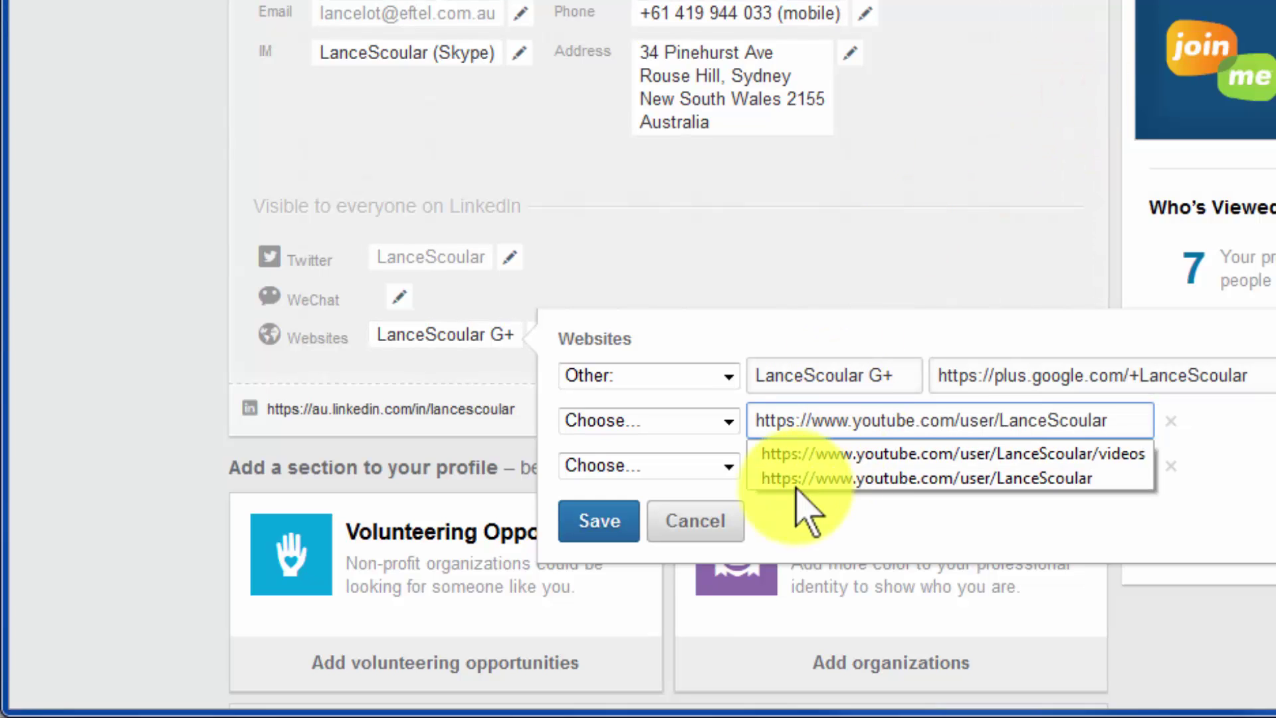
Step: Set the YouTube link to type Other with the suggested 'YouTube' title and save
click(729, 422)
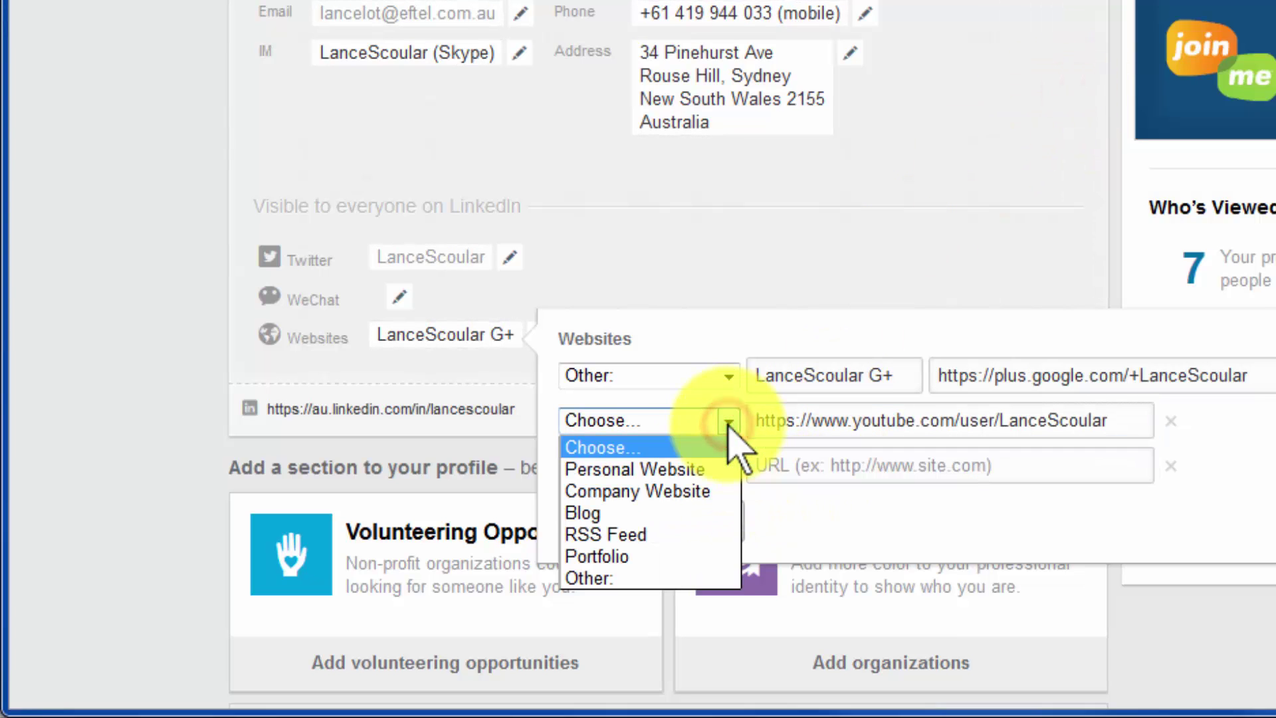
click(729, 578)
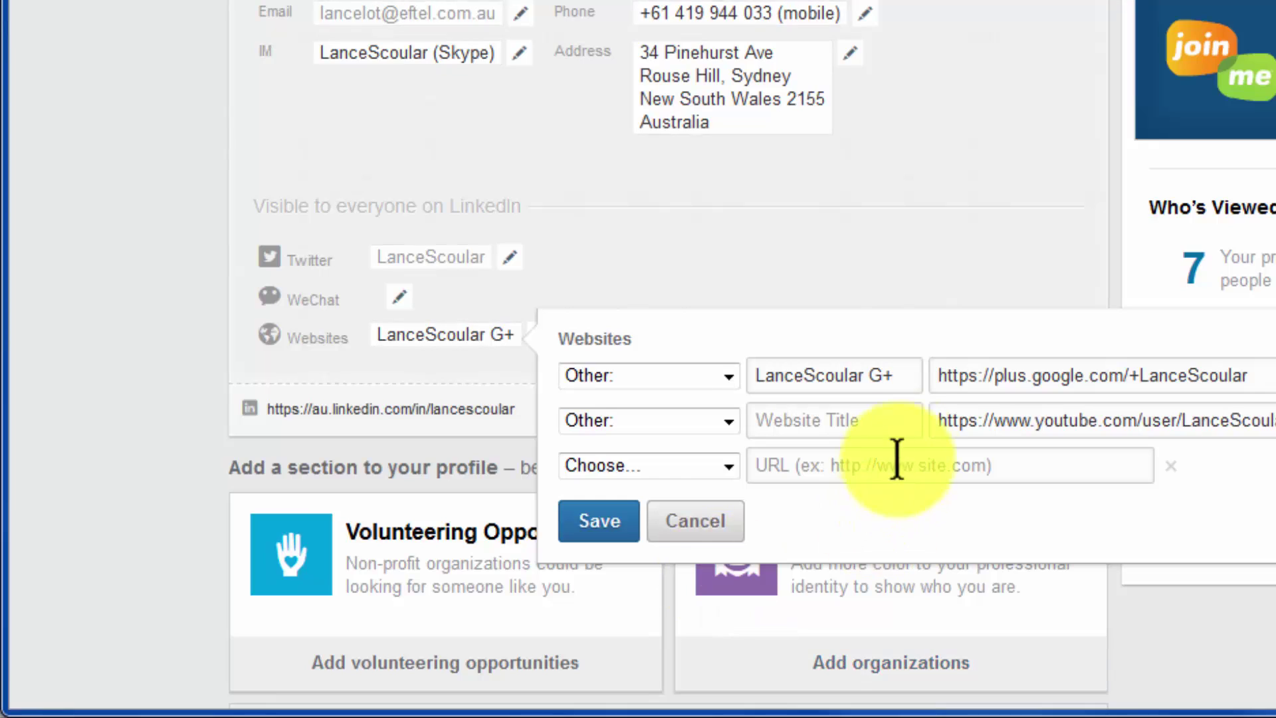
click(890, 423)
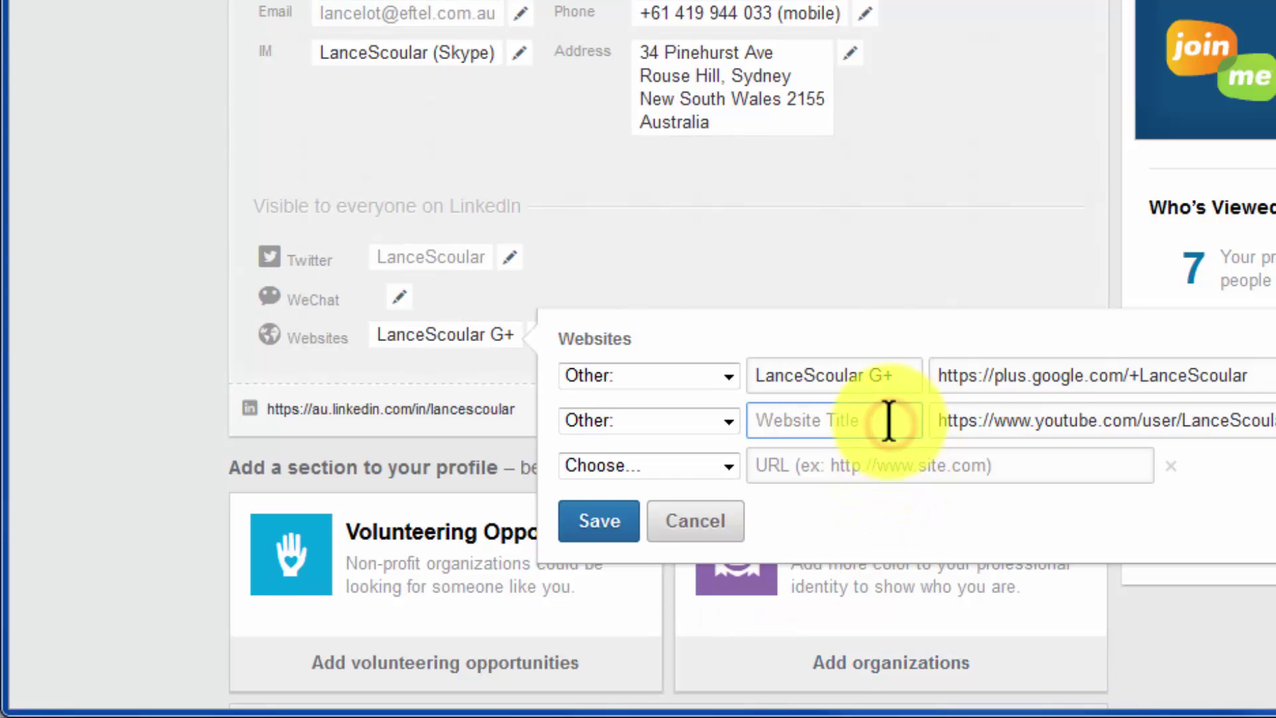
text(La)
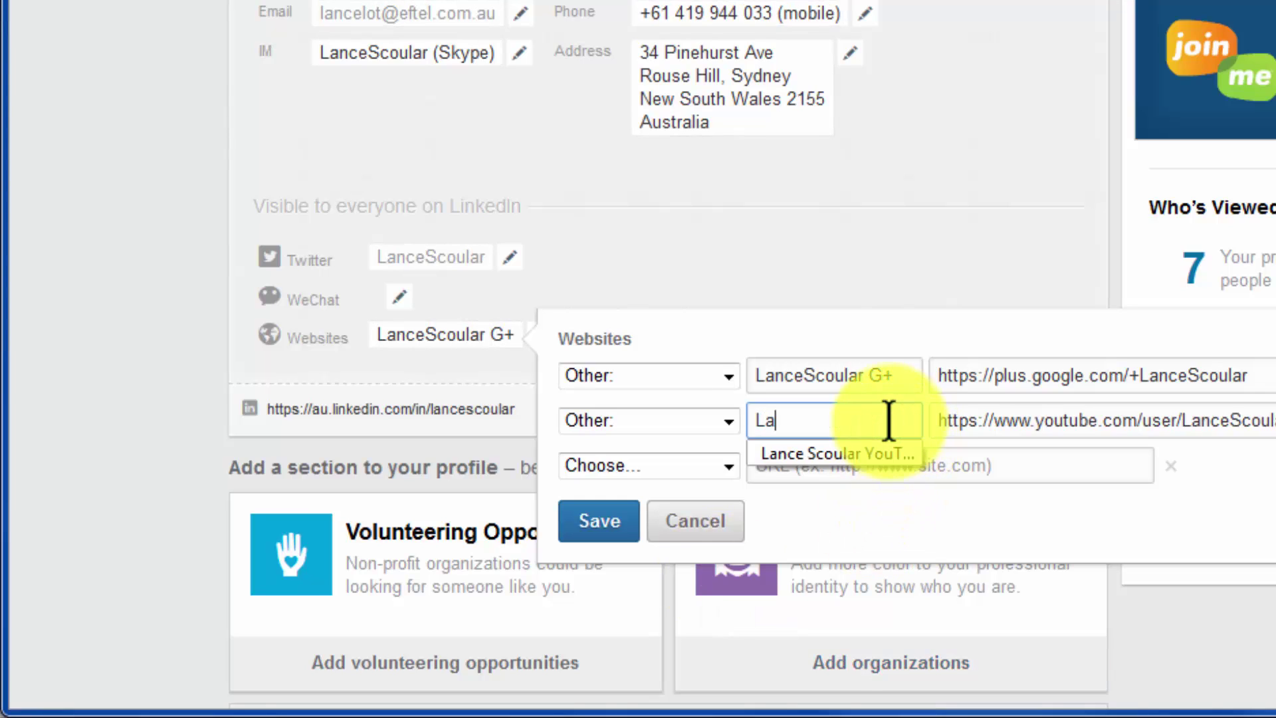
click(832, 456)
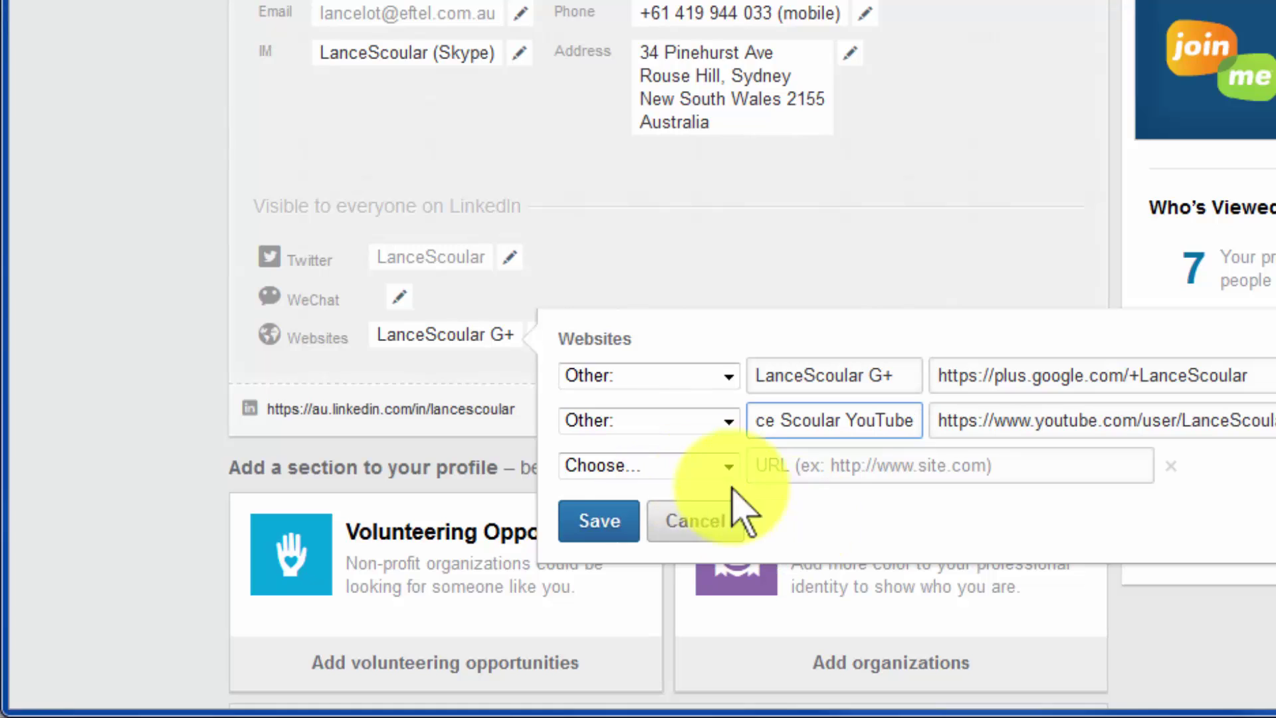
click(606, 525)
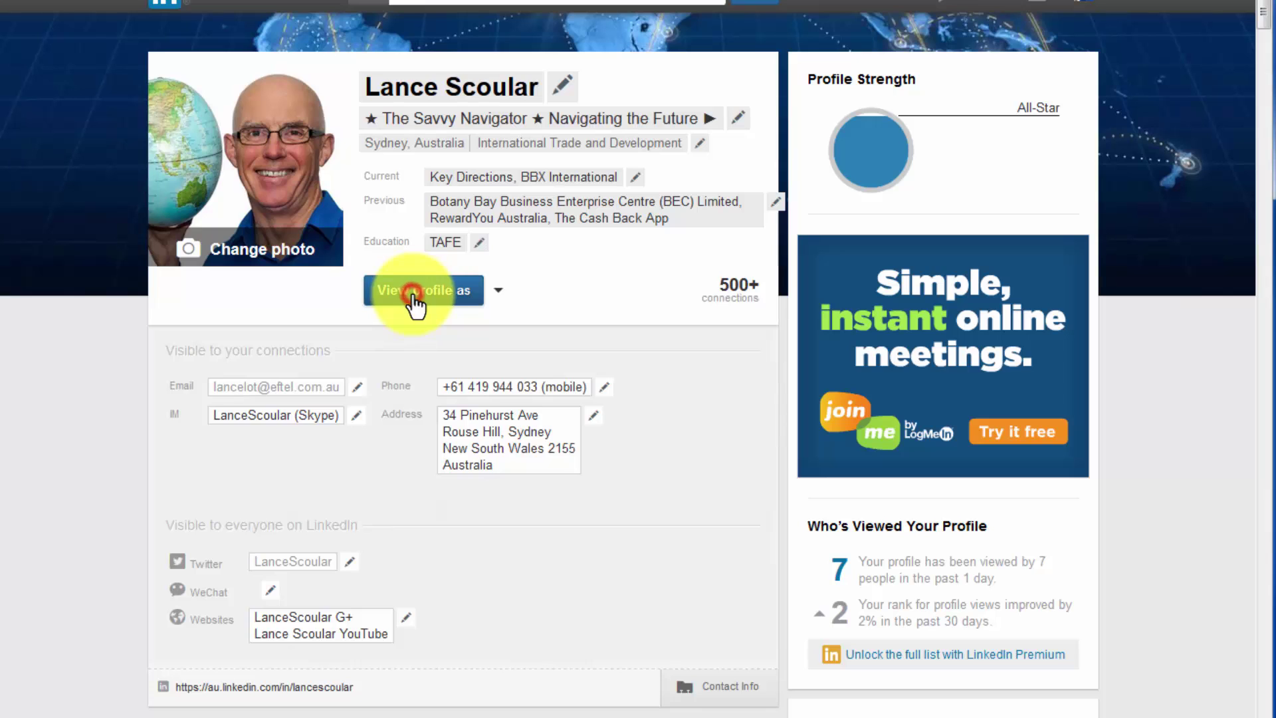
Step: View the profile as connections see it, expand Contact Info and open the YouTube link
click(412, 293)
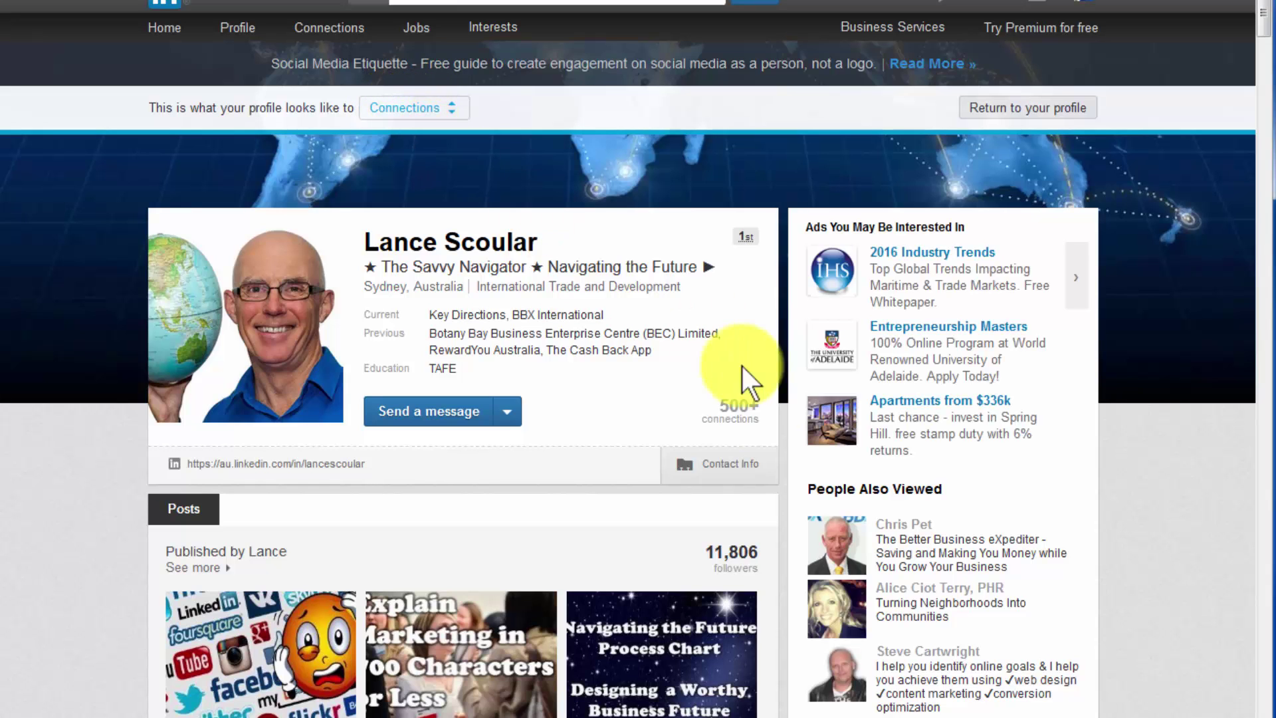
click(736, 473)
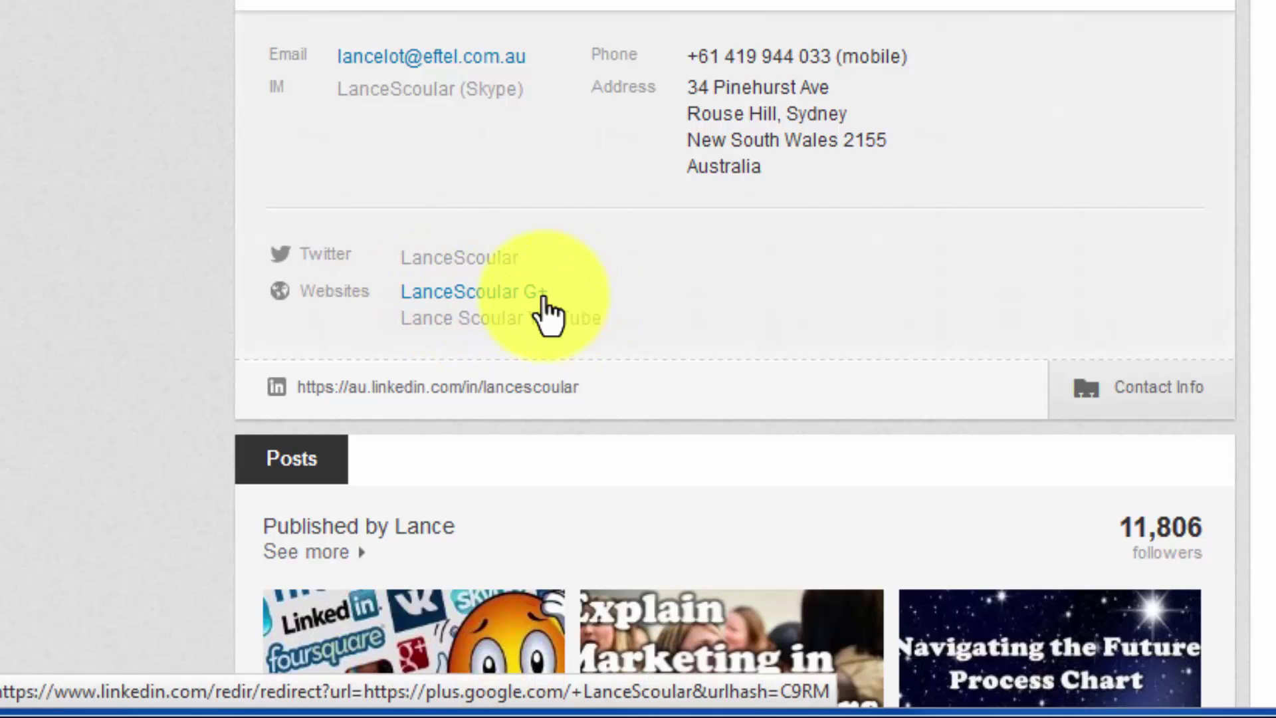
click(510, 325)
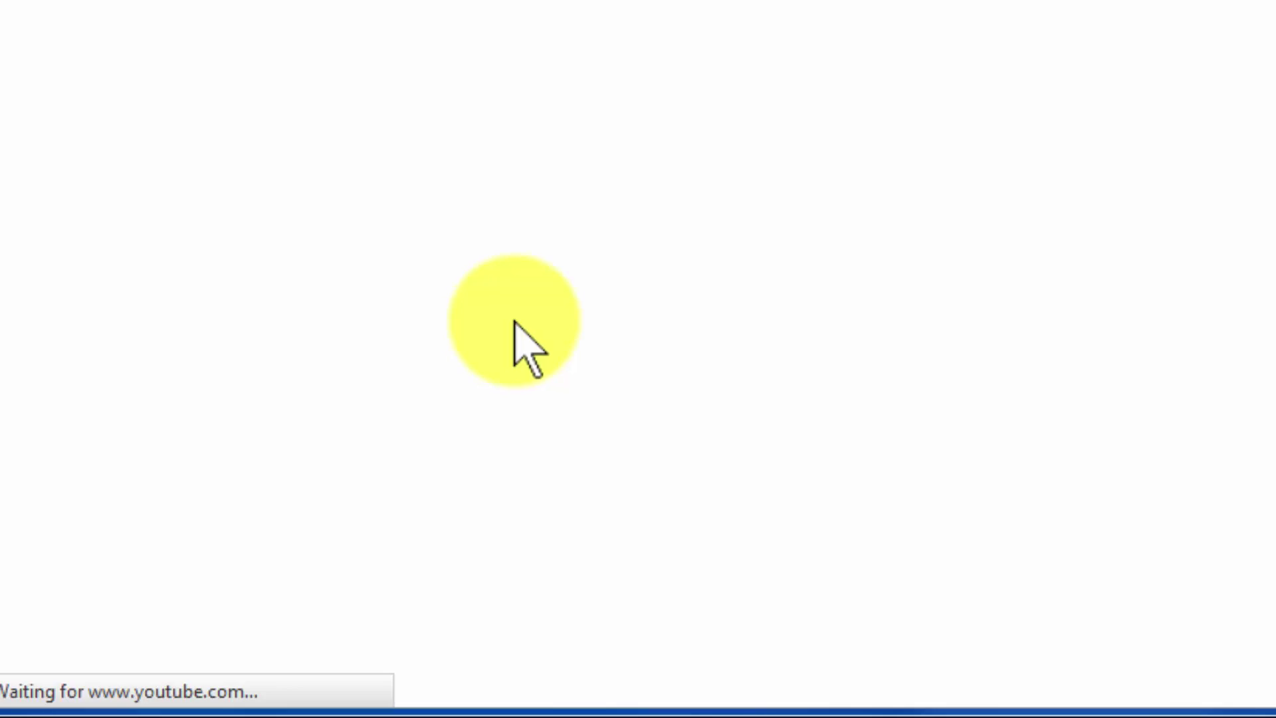